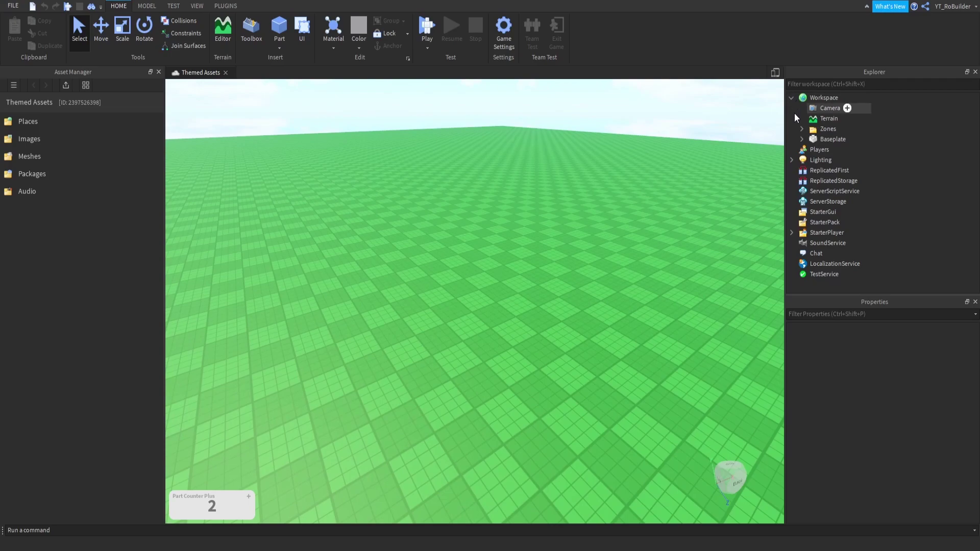
left_click(802, 129)
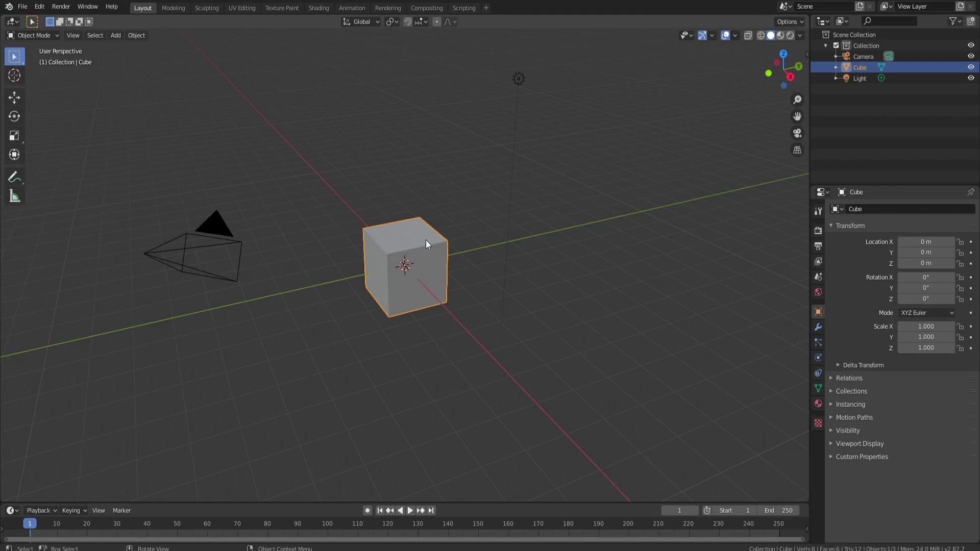
Switch to Blender and delete all geometry of the default cube in Edit Mode
middle_click_drag(429, 243, 433, 211)
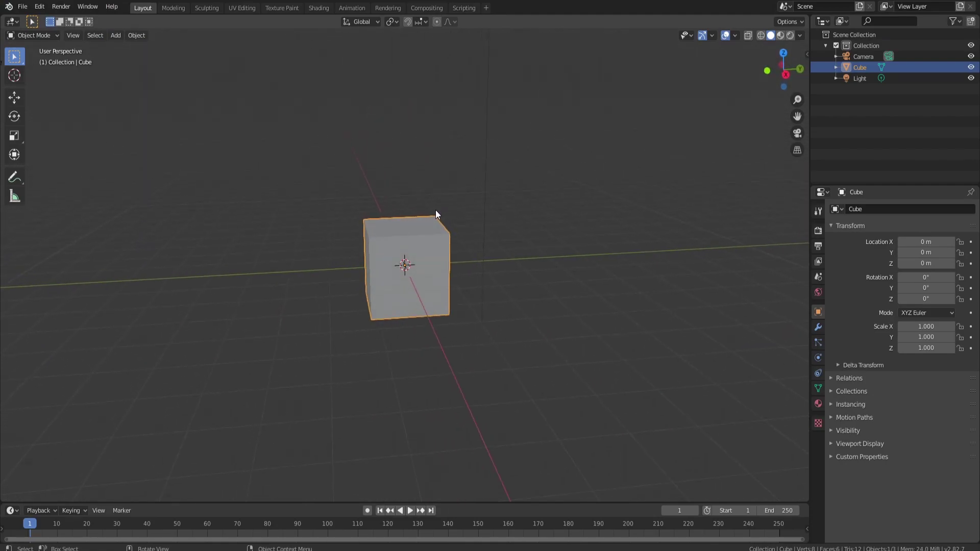
key("Tab")
key("x")
left_click(437, 212)
Add a cylinder mesh with 7 vertices, keeping the 1 m radius and 2 m depth
key("shift+a")
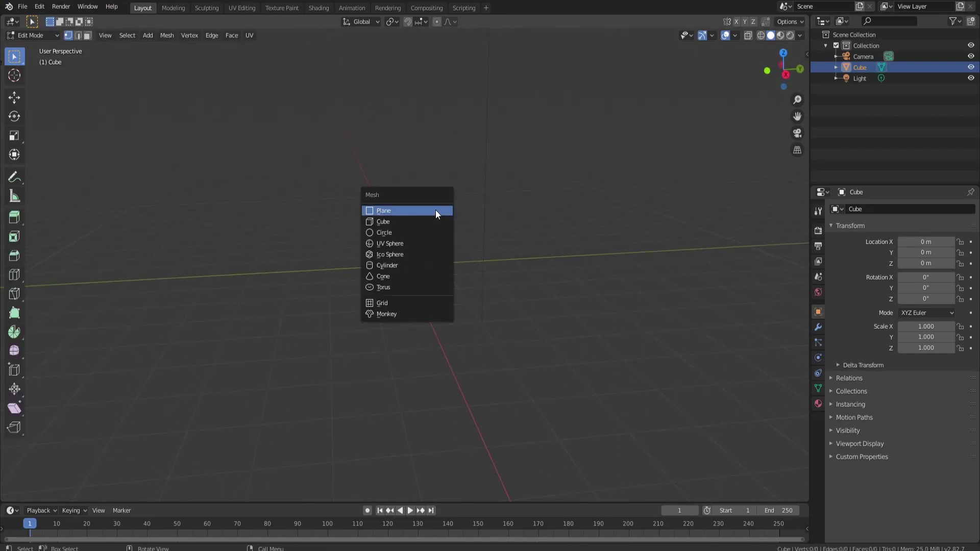
left_click(405, 266)
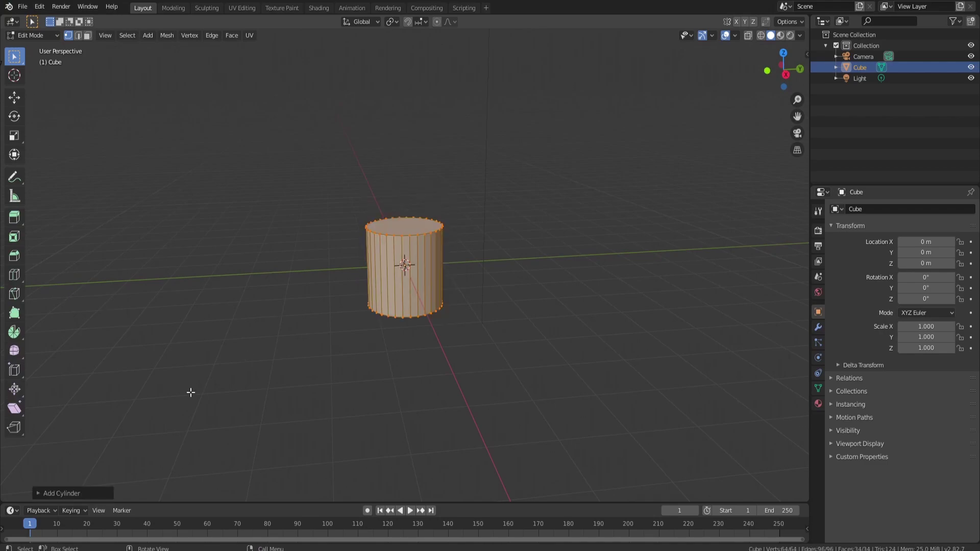
left_click(39, 494)
left_click(136, 362)
type("7")
key("Return")
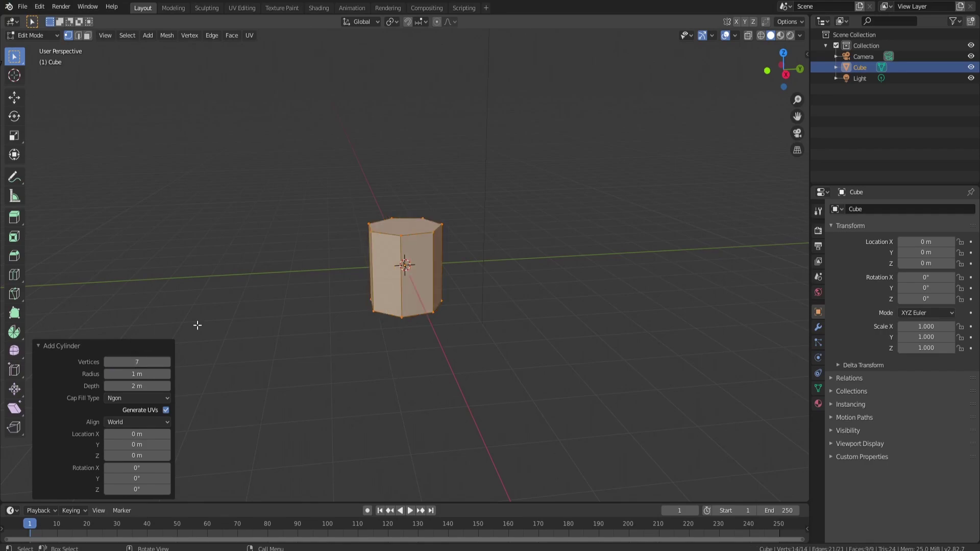
Shorten the cylinder by moving its top face down about 0.83 m along Z
middle_click_drag(357, 274, 358, 378)
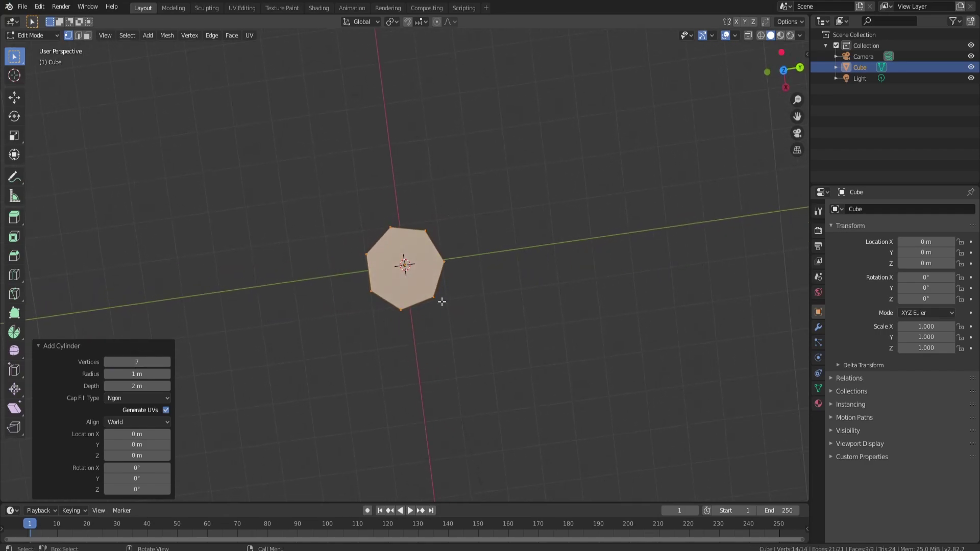
middle_click_drag(430, 271, 377, 168)
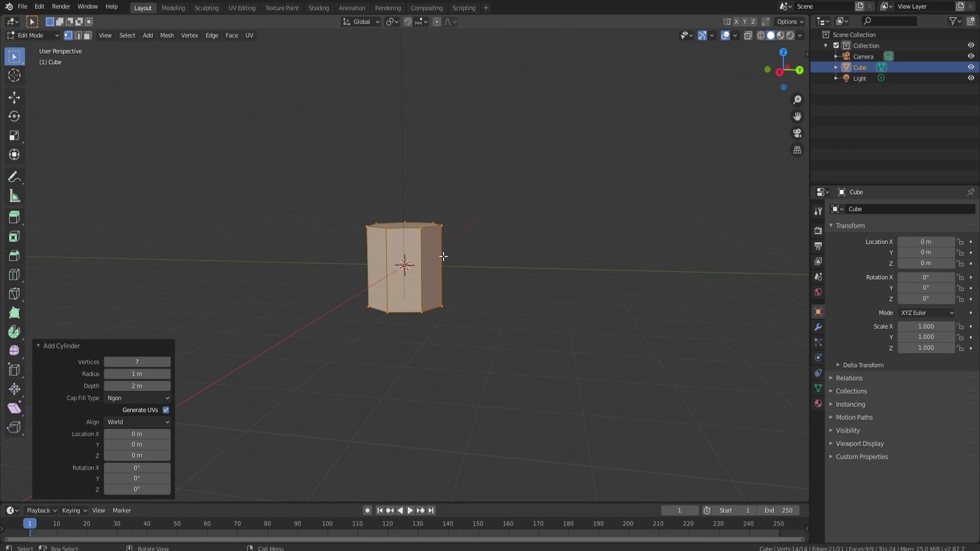
middle_click_drag(441, 205, 412, 208)
left_click(87, 35)
left_click(412, 226)
middle_click_drag(400, 253, 398, 217)
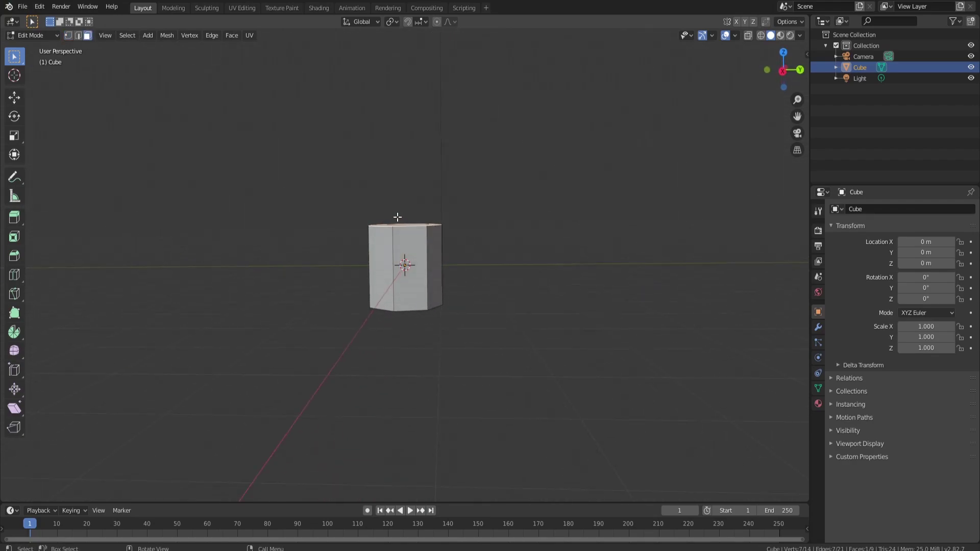
left_click(18, 97)
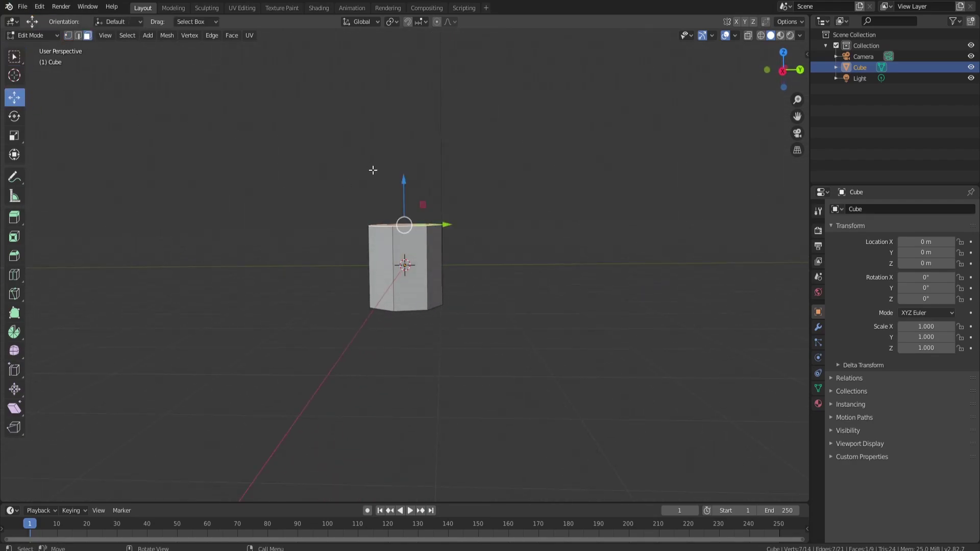
left_click_drag(404, 197, 393, 220)
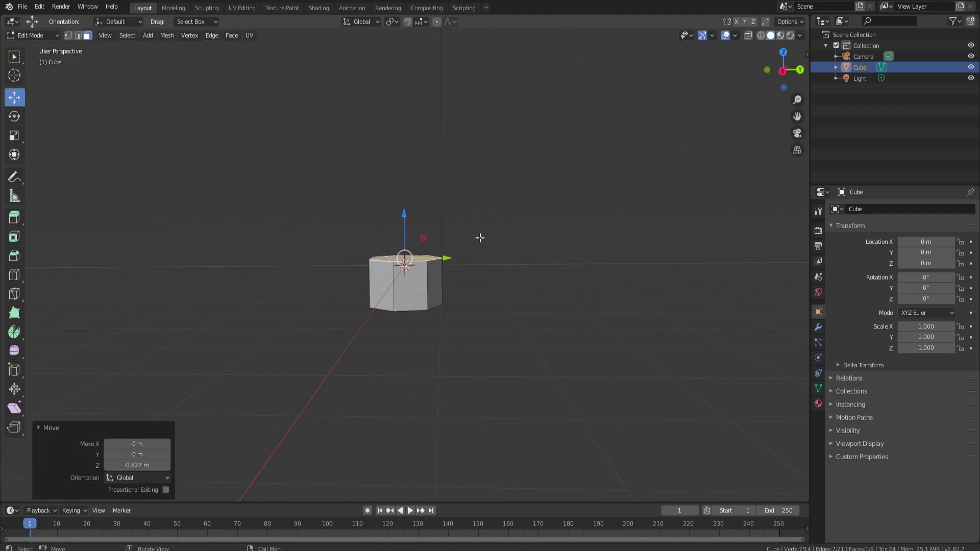
Extrude the top face upward four times, the last three by about 1.28, 1.27 and 1.11 m, forming a five-segment column
key("e")
left_click(474, 188)
key("e")
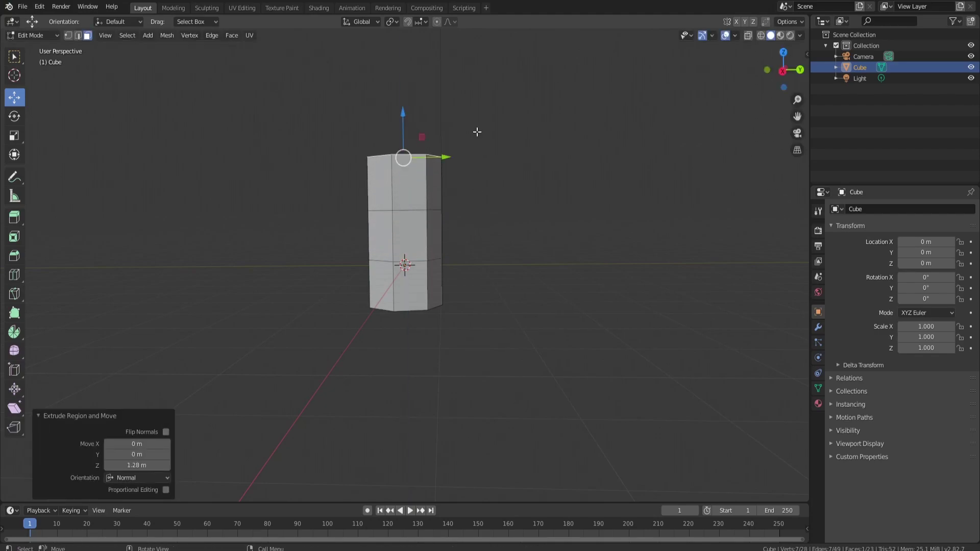
left_click(480, 80)
key("e")
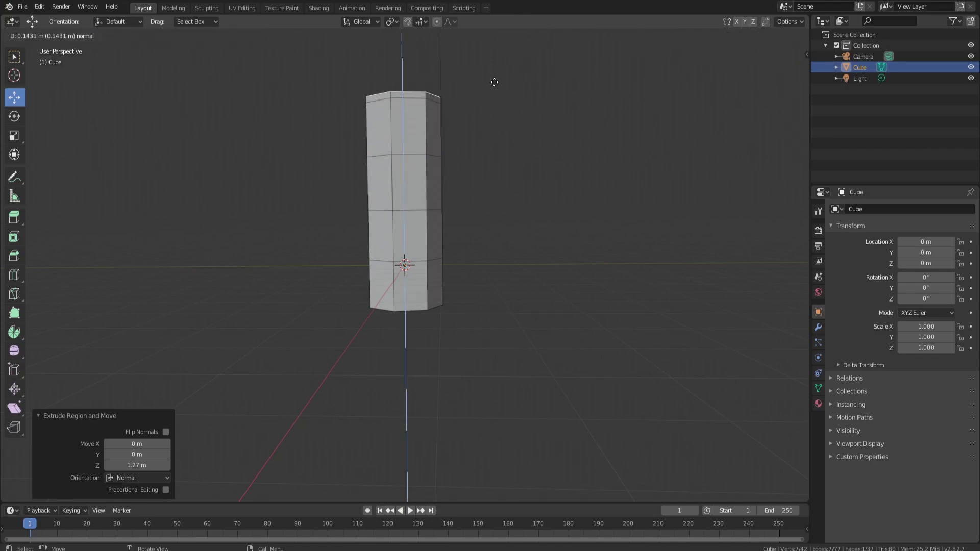
left_click(496, 48)
middle_click_drag(424, 87, 431, 179, "shift")
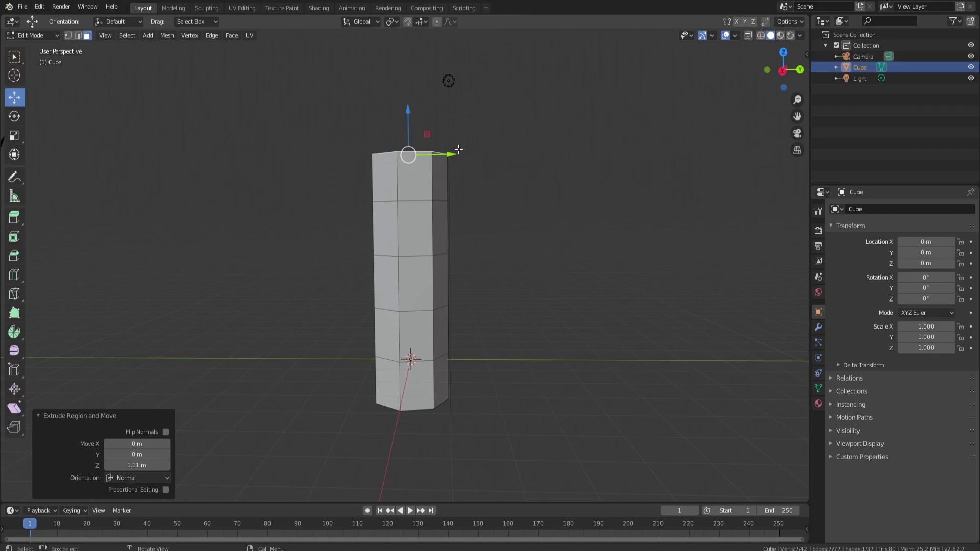
Extrude the column's top face in place and scale the new face to about 0.81, leaving a rim
middle_click_drag(458, 149, 394, 176)
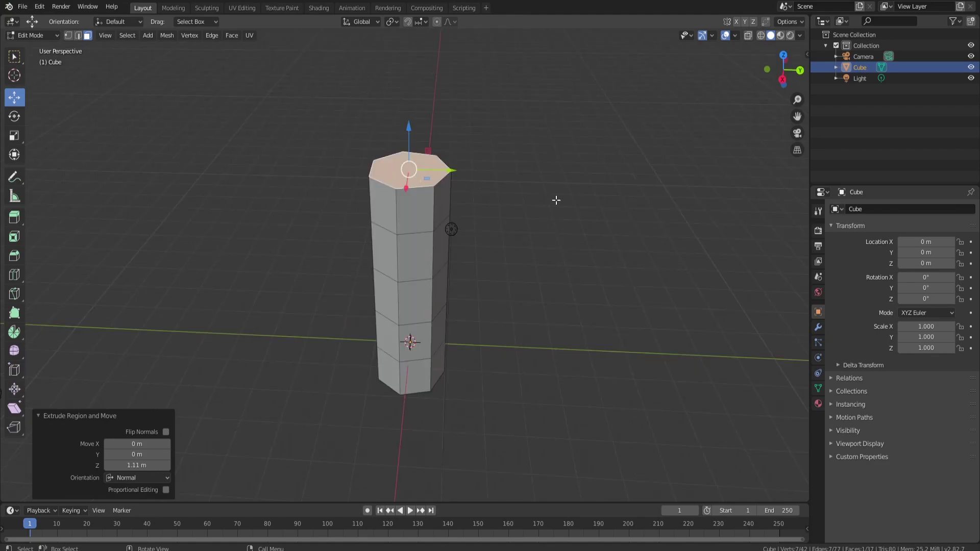
key("s")
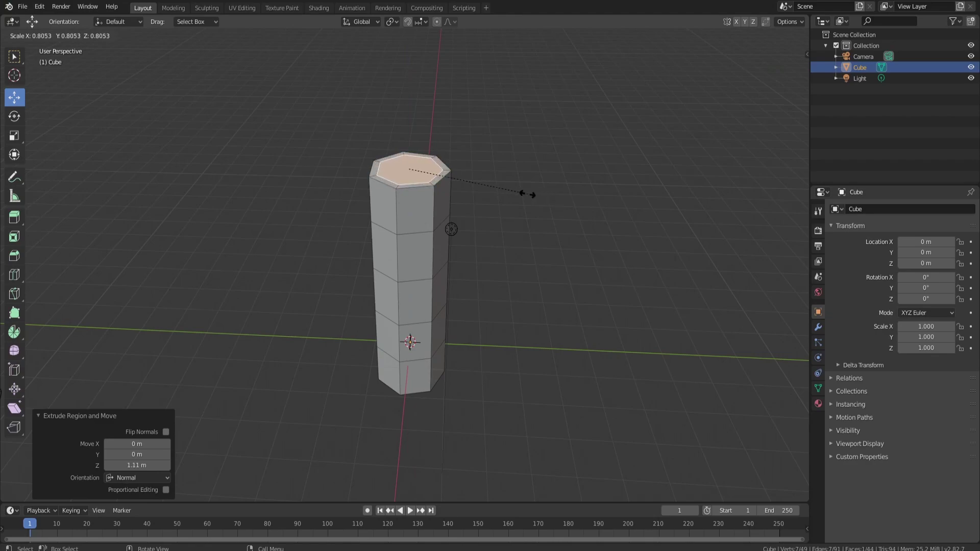
left_click(523, 193)
Try to hollow the column's top by lowering and re-extruding the inner face, and lower the inner rim's edge loop
left_click_drag(407, 137, 409, 148)
key("e")
key("s")
left_click(569, 181)
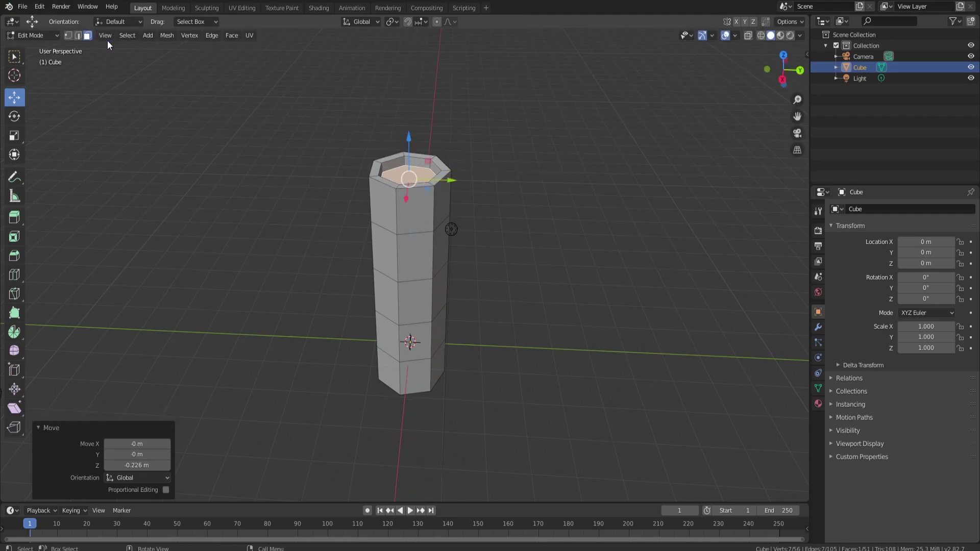
left_click(78, 36)
left_click(394, 160, "alt")
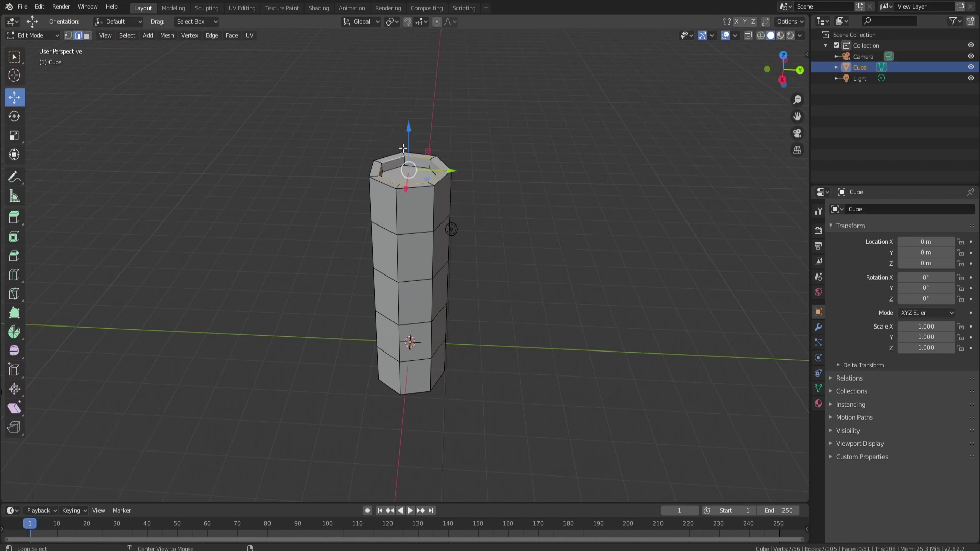
left_click_drag(406, 138, 406, 144)
mouse_move(457, 139)
middle_mouse_down()
mouse_move(453, 124)
mouse_move(473, 136)
middle_mouse_up()
Undo the last changes to the recessed top and its rim
key("ctrl+z")
key("ctrl+z")
key("ctrl+z")
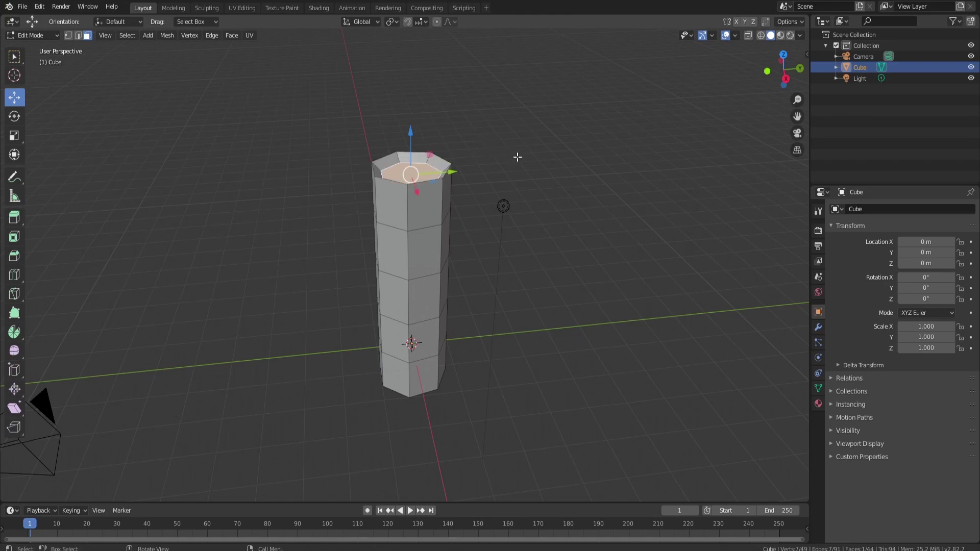
Scale the inner top face to 1.19, extrude it about 0.23 m downward and scale the recessed face to about 0.8
left_click(460, 176)
middle_click_drag(448, 139, 410, 153)
left_click(419, 174)
key("s")
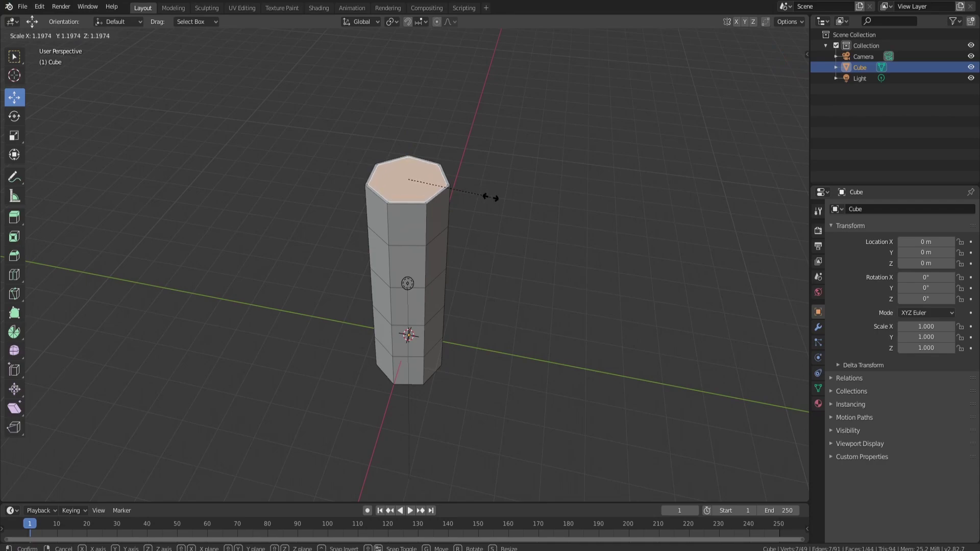
left_click(491, 198)
key("e")
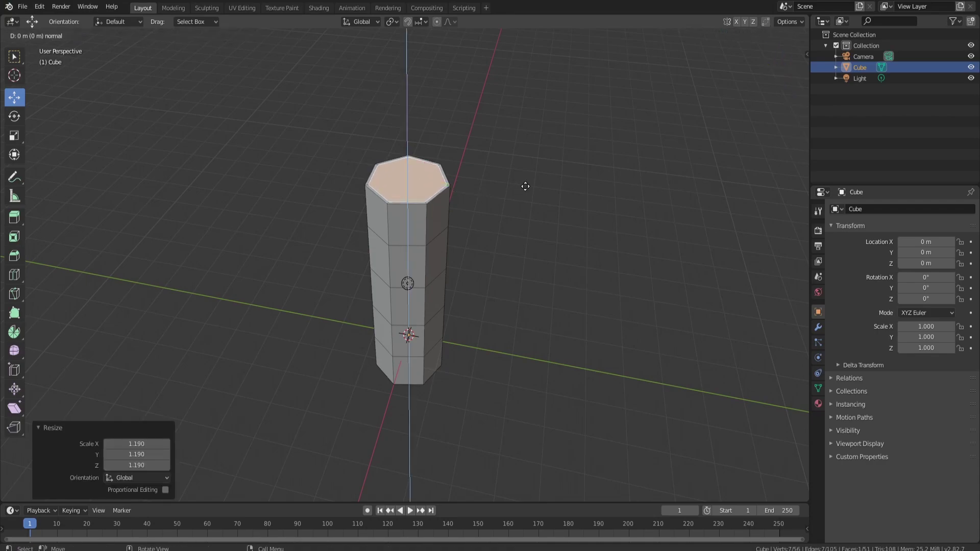
left_click(528, 196)
key("s")
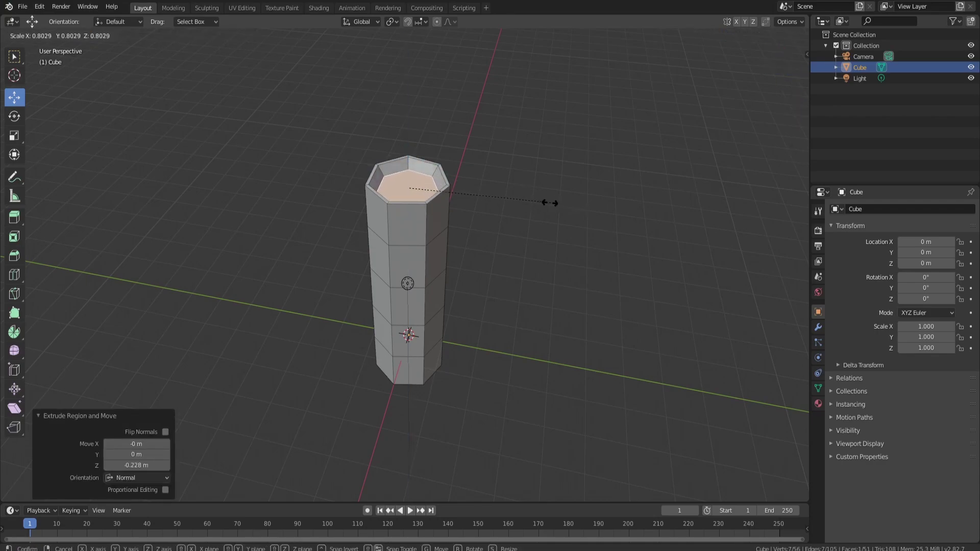
left_click(549, 203)
In front view, select the column's bottom edge loop and scale it to about 0.79
middle_click_drag(464, 199, 465, 172)
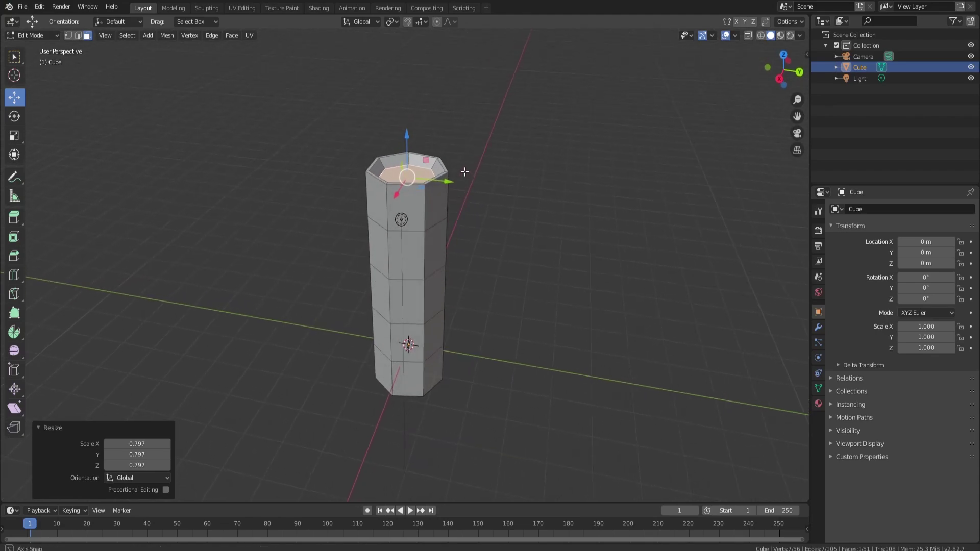
middle_click_drag(420, 214, 440, 169)
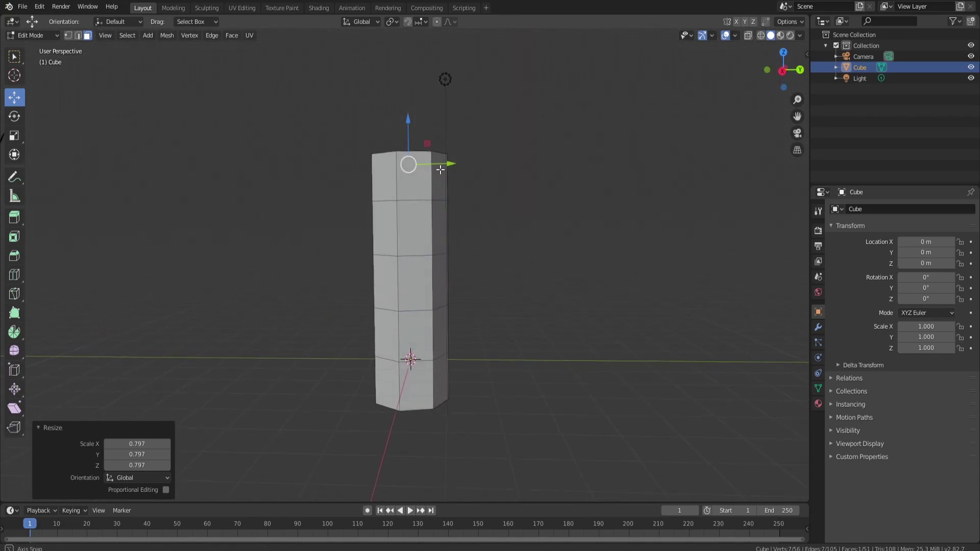
key("KP_1")
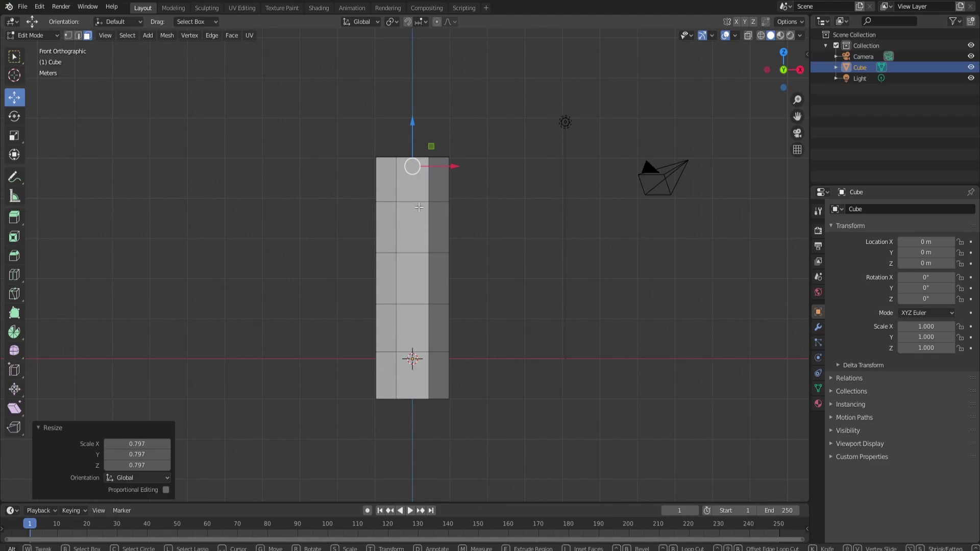
left_click(418, 399, "alt")
left_click(78, 35)
left_click(419, 400, "alt")
key("s")
left_click(549, 405)
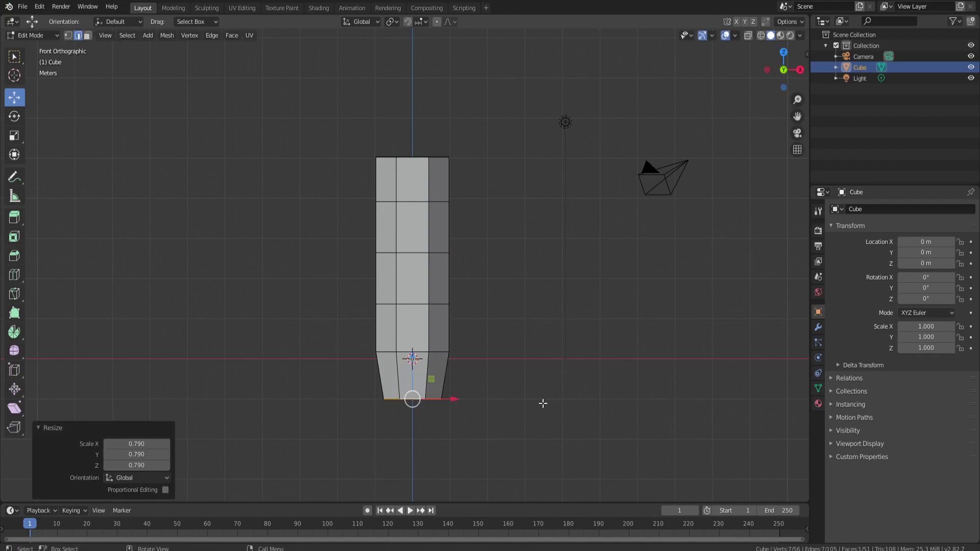
Taper the column by scaling the two lower inner edge loops, the lowest to about 0.87, and the loop below the top to about 0.92
left_click(415, 352, "alt")
key("s")
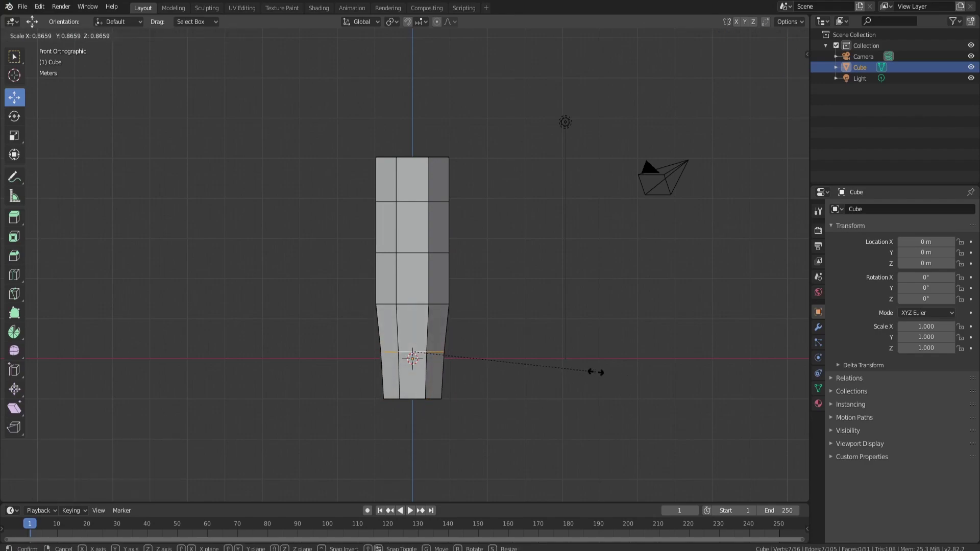
left_click(596, 372)
left_click(428, 305, "alt")
key("s")
left_click(559, 313)
left_click(408, 202, "alt")
key("s")
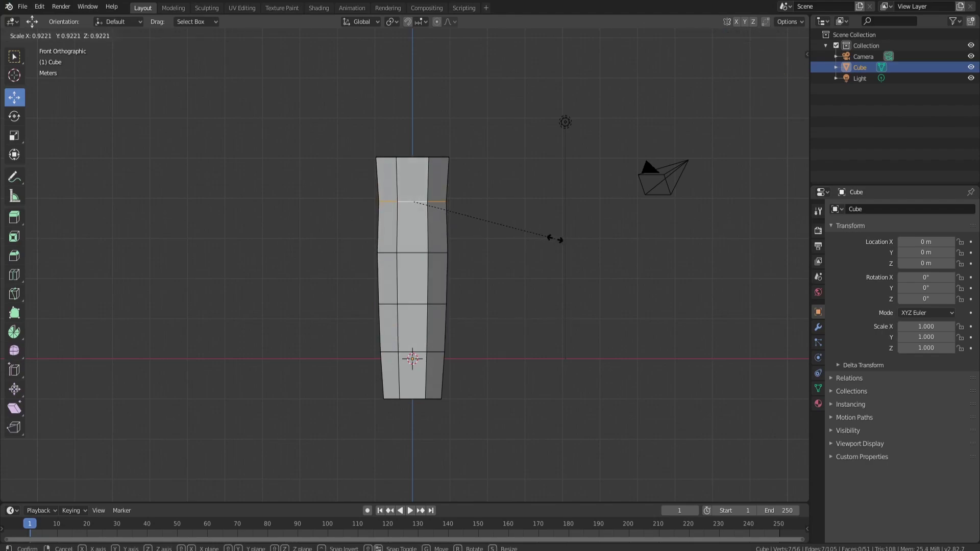
left_click(556, 239)
Select the column's entire top rim in wireframe display and scale it inward to narrow the opening
left_click(426, 158, "alt")
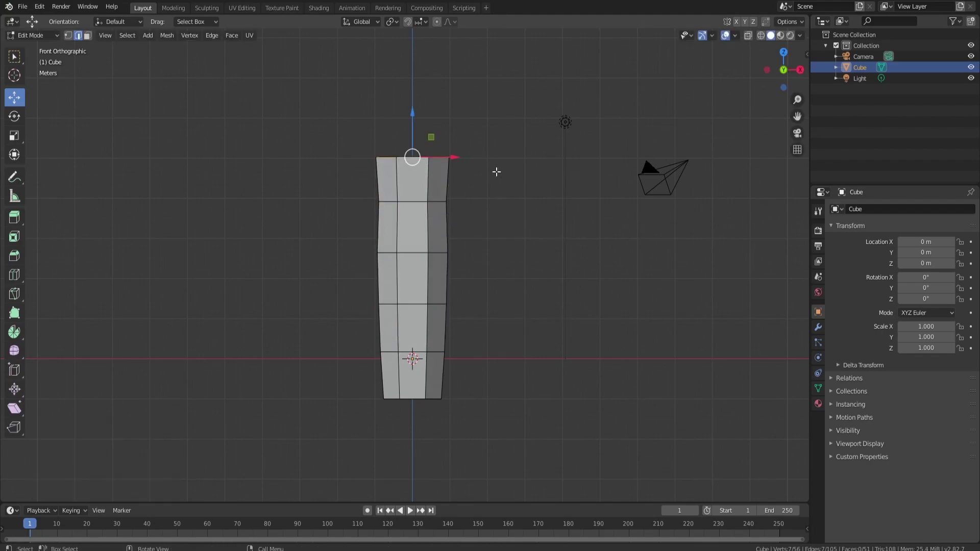
key("z")
left_click(403, 170)
left_click_drag(331, 117, 510, 178)
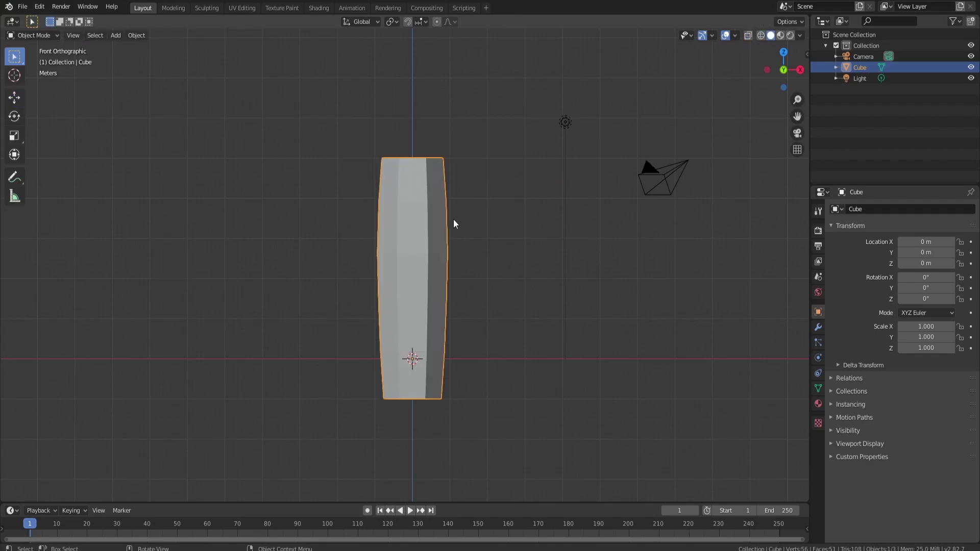
Bend the column by shifting the upper inner edge loop toward negative X and the two lower loops toward positive X, the lowest about 0.15 m
key("Tab")
left_click(415, 202, "alt")
left_click_drag(443, 202, 439, 200)
left_click(444, 252, "alt")
left_click(445, 306, "alt")
left_click_drag(446, 305, 453, 305)
left_click(444, 352, "alt")
left_click_drag(444, 353, 452, 351)
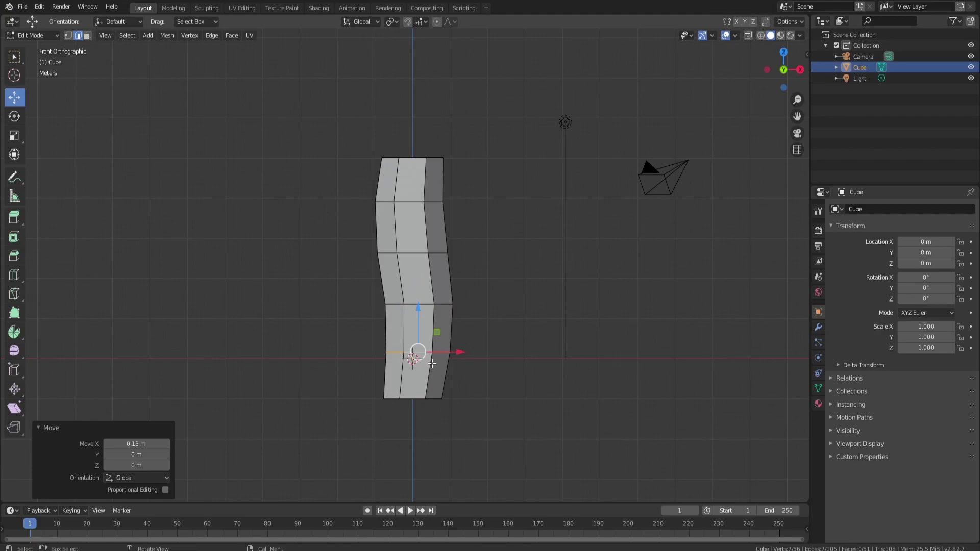
Rotate each of the four inner edge loops a few degrees in front view to tilt them along the column's bends
key("alt+a")
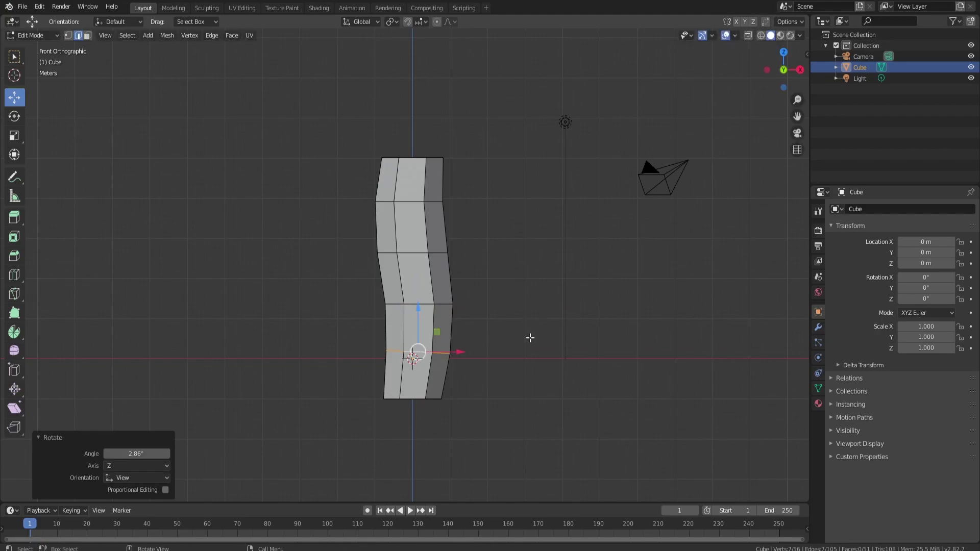
left_click(520, 306, "alt")
key("r")
left_click(545, 293)
left_click(420, 255, "alt")
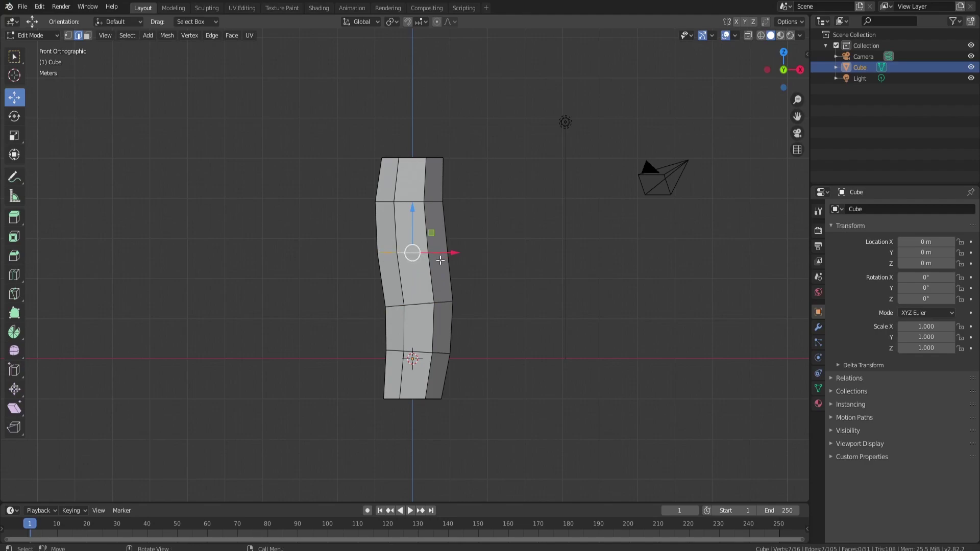
key("r")
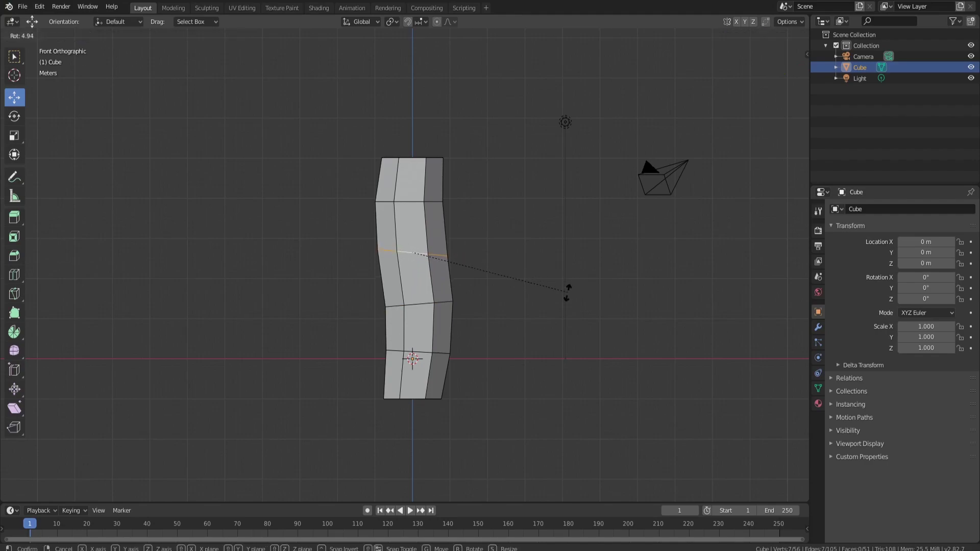
left_click(563, 276)
left_click(417, 202, "alt")
key("r")
left_click(550, 184)
Return to Object Mode and duplicate the bent column in place
middle_click_drag(485, 273, 459, 261)
key("Tab")
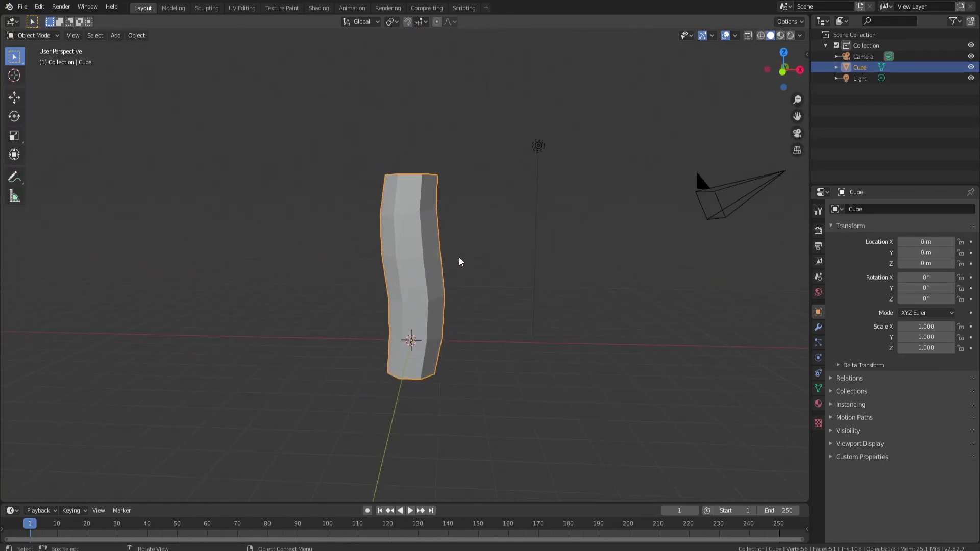
key("shift+d")
right_click(460, 261)
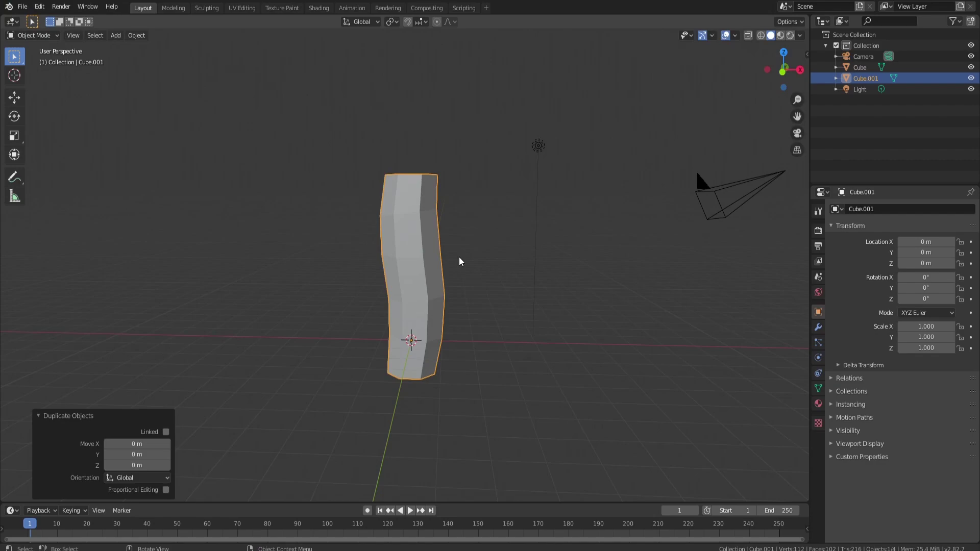
Scale the duplicated column down to about 0.694 and move it out beside the original toward negative X
key("s")
left_click(506, 273)
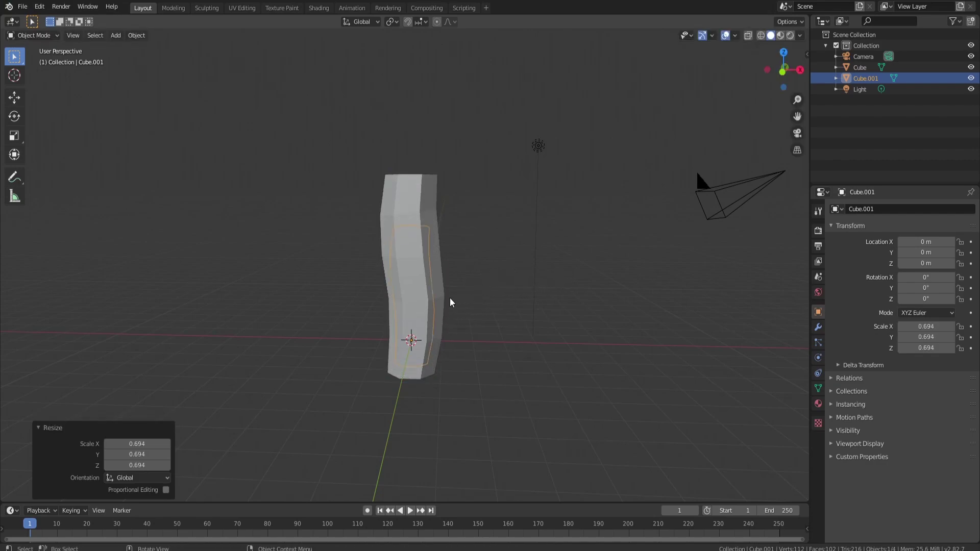
left_click(14, 97)
middle_click_drag(250, 160, 264, 213)
left_click_drag(428, 321, 363, 344)
Adjust the small column's position to about X -1.43 m, Y 0.07 m, Z -0.29 m so its base sits level against the large column
middle_click_drag(365, 341, 480, 286)
middle_click_drag(408, 332, 378, 369)
left_click_drag(376, 332, 401, 322)
left_click_drag(379, 285, 379, 302)
scroll(416, 313, "up", 1)
middle_click_drag(417, 312, 382, 286)
scroll(383, 332, "up", 2)
left_click_drag(340, 387, 341, 373)
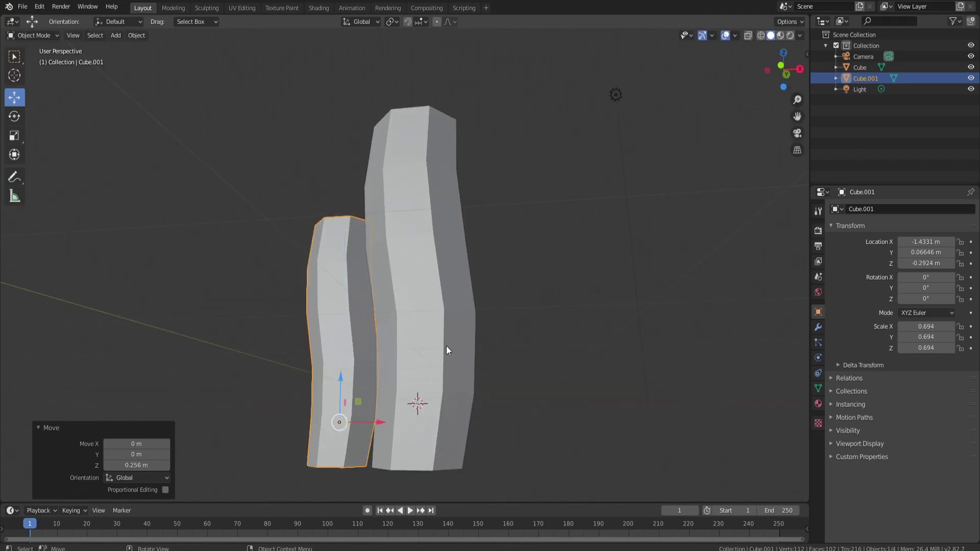
Tilt the small column outward about -12.7° around Y in front view and lean it sideways in side view
key("KP_1")
key("r")
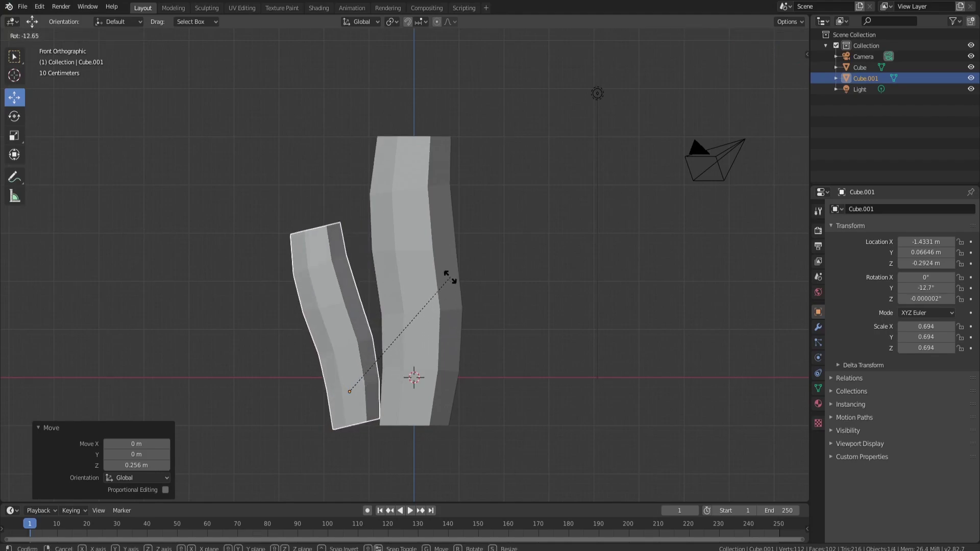
left_click(429, 276)
middle_click_drag(387, 279, 427, 281, "alt")
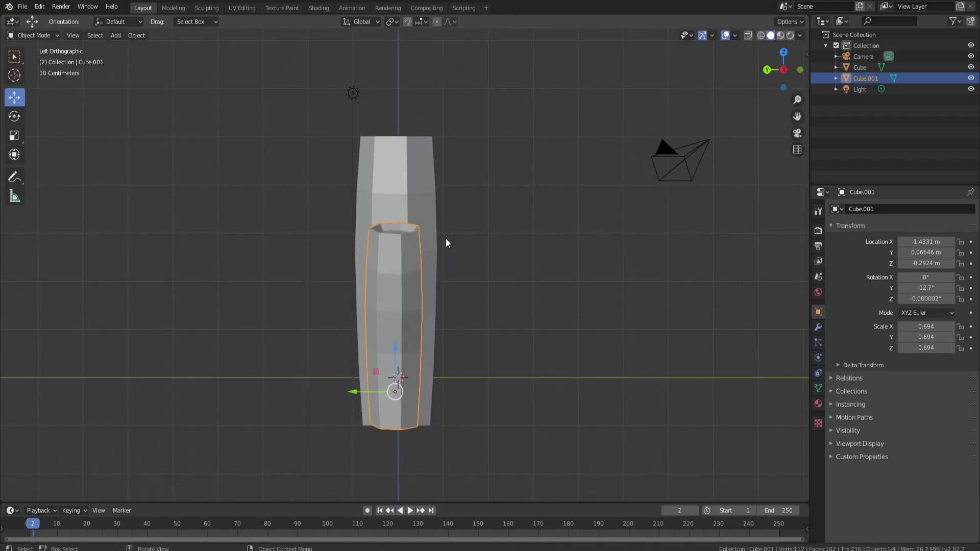
key("r")
left_click(486, 256)
Shift the tilted small column along X in back view to bring its base closer to the large column
key("ctrl+KP_1")
left_click_drag(426, 391, 411, 388)
middle_click_drag(412, 388, 277, 352)
middle_click_drag(342, 326, 352, 299)
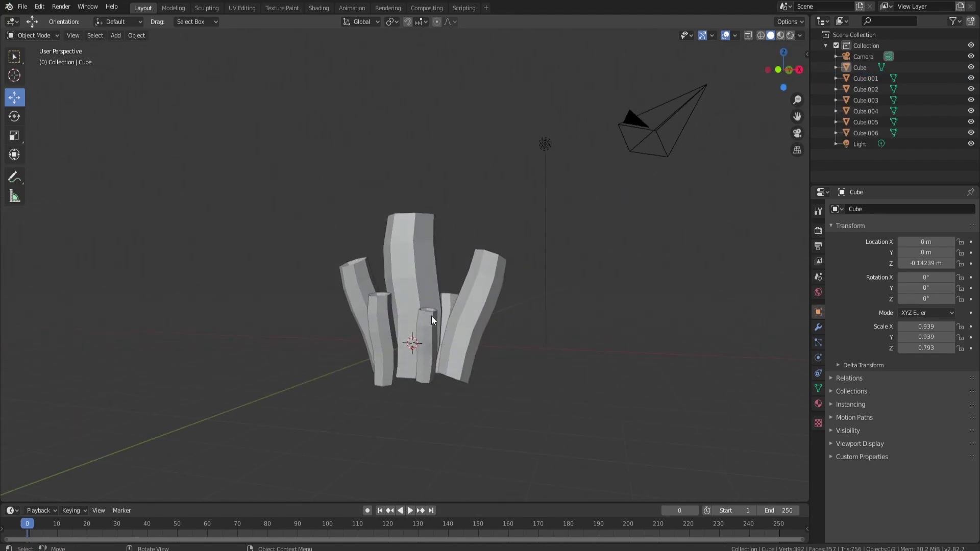
Select all seven columns of the cluster and join them into a single object
left_click(430, 320)
left_click(468, 311, "shift")
left_click(409, 311, "shift")
left_click(354, 288, "shift")
left_click(353, 286, "shift")
left_click(383, 323, "shift")
left_click(361, 296, "shift")
middle_click_drag(405, 286, 323, 355)
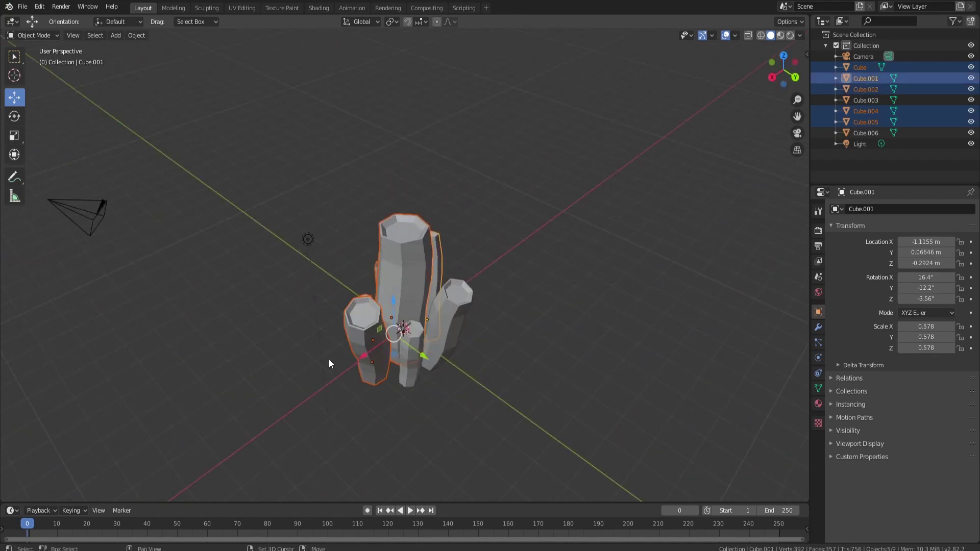
left_click(422, 331, "shift")
left_click(452, 312, "shift")
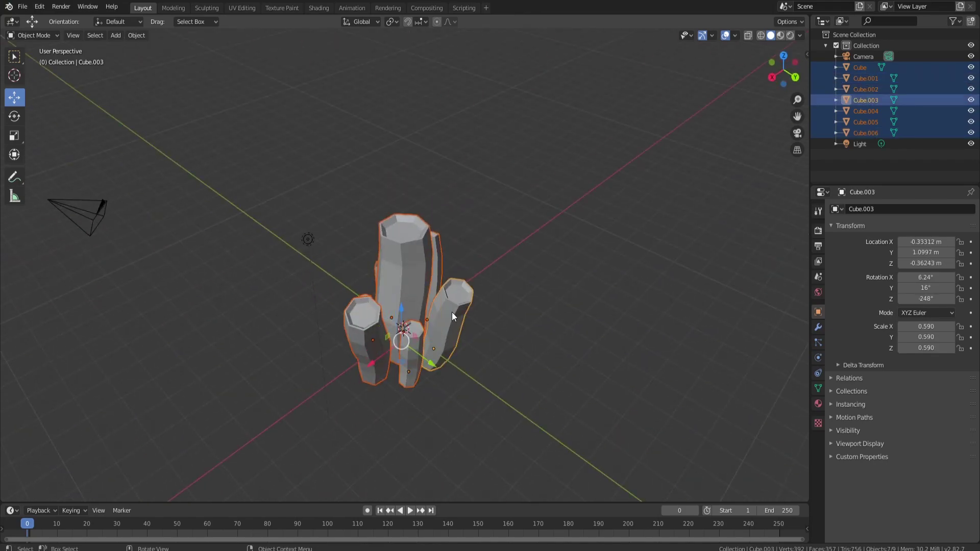
key("ctrl+j")
Move the joined column cluster about -13.9 m along the X axis, clear of the world origin
middle_click_drag(451, 312, 423, 311)
key("g")
key("x")
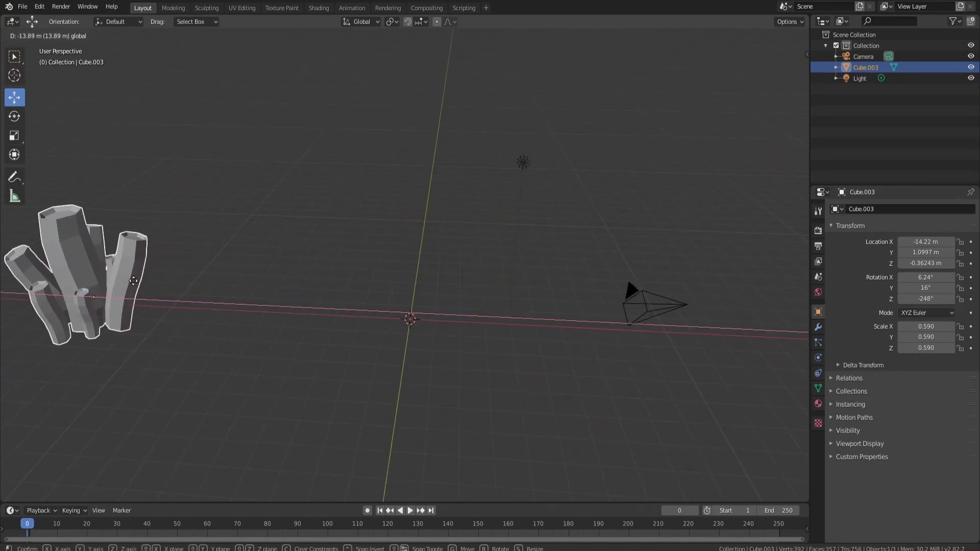
left_click(142, 287)
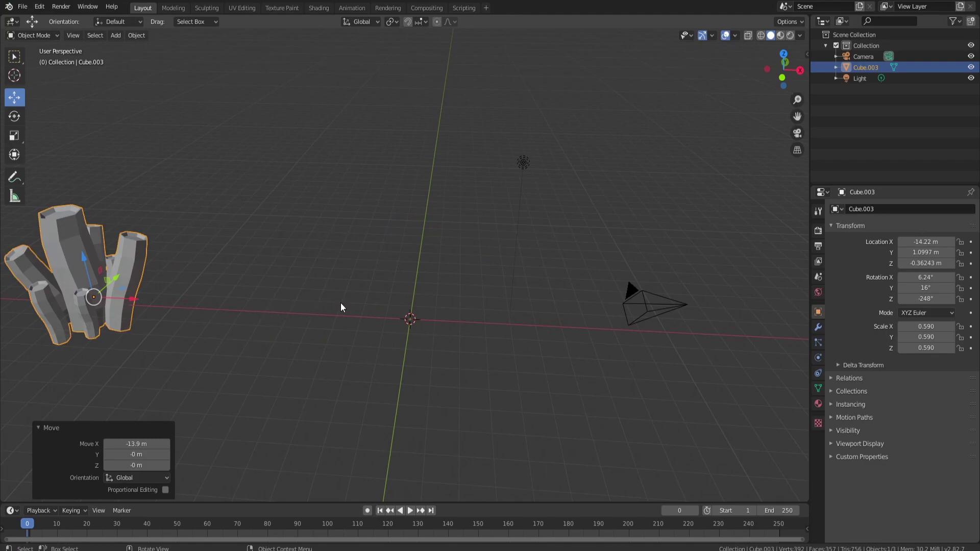
Add a cone mesh at the origin with its base reduced to 3 vertices
key("shift+a")
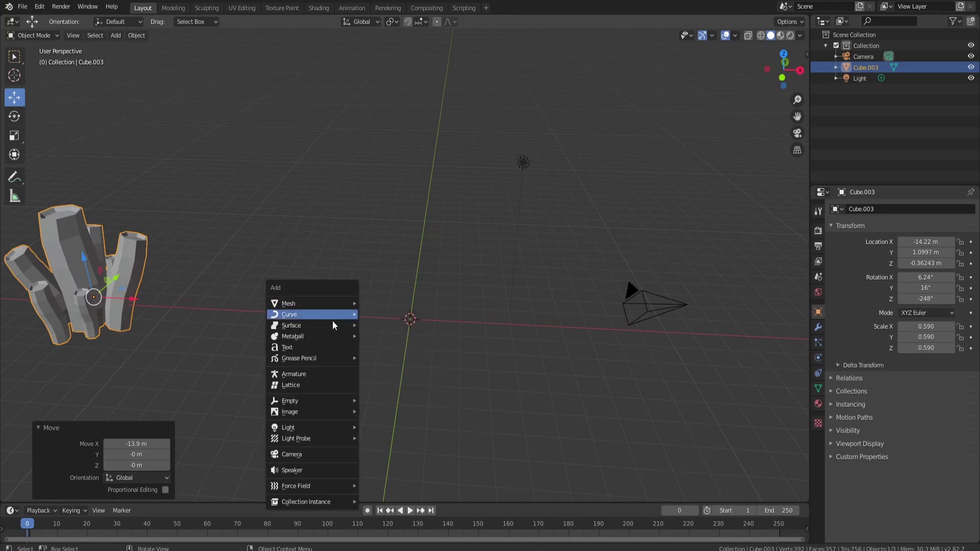
mouse_move(318, 342)
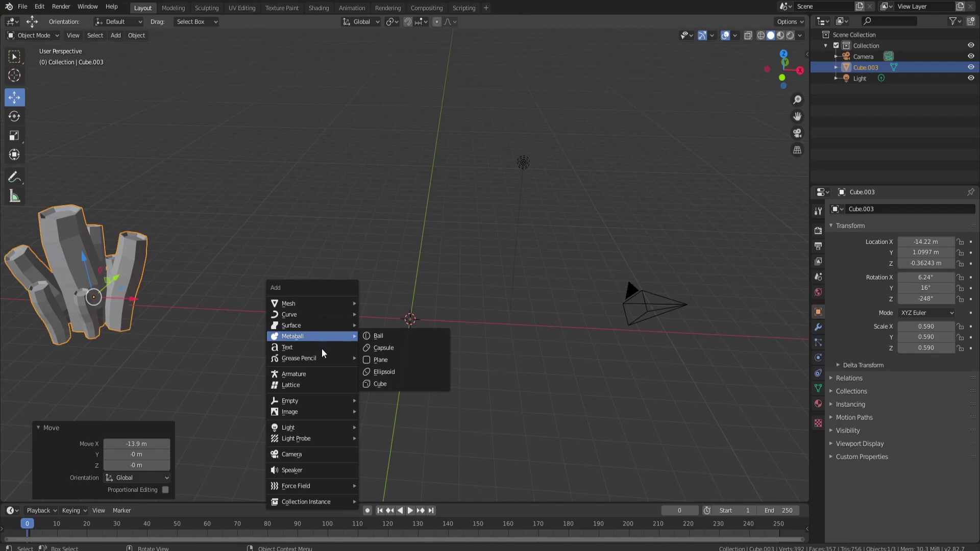
mouse_move(318, 308)
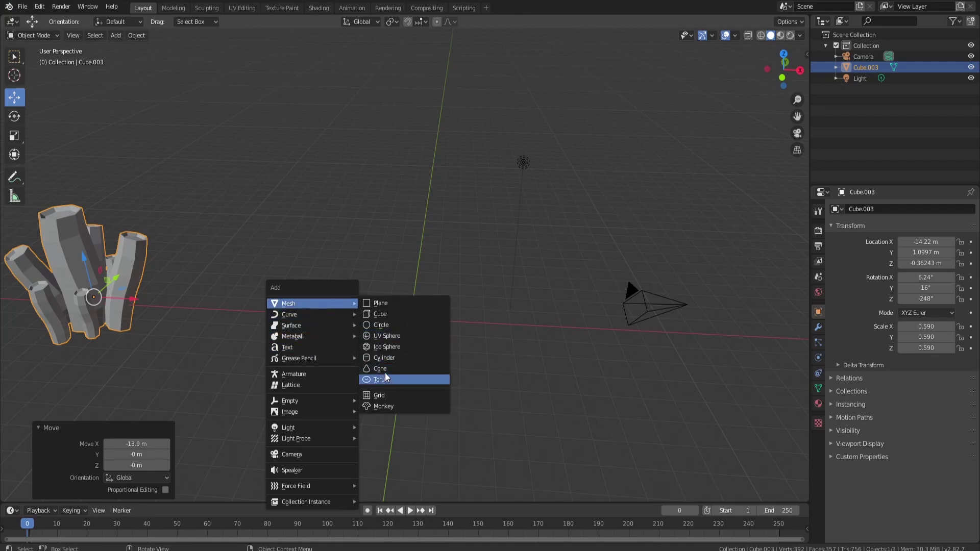
left_click(381, 369)
left_click(130, 350)
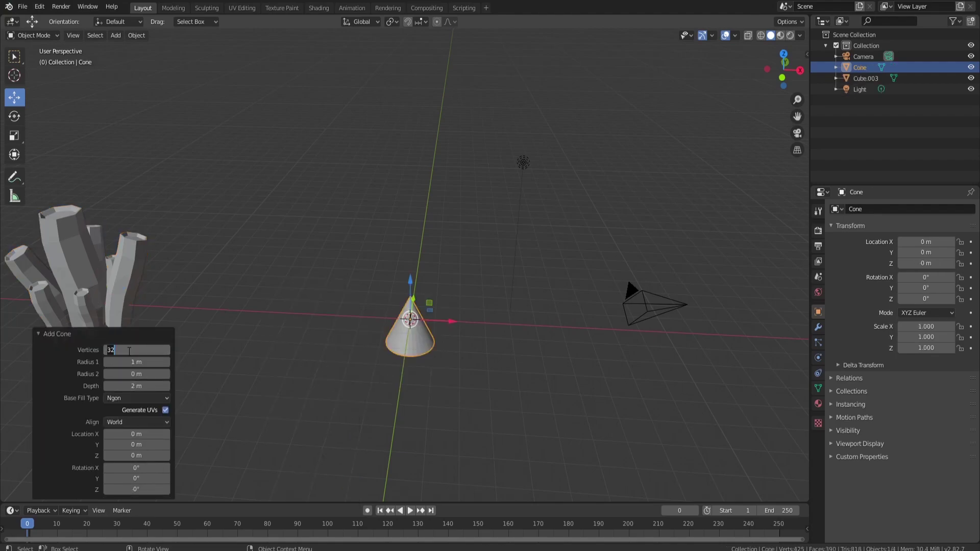
type("3")
key("Return")
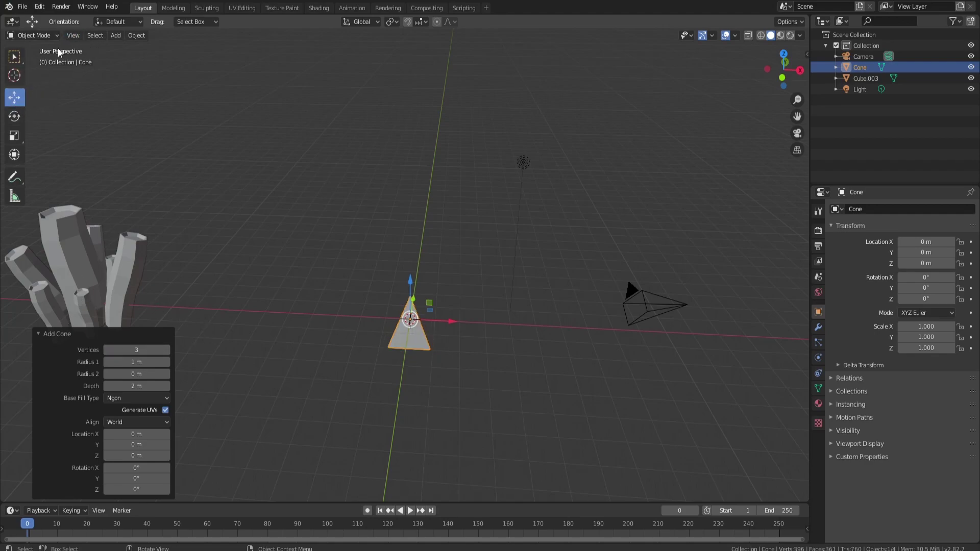
Raise the cone's apex vertex about 6.4 m along Z in Edit Mode to form a tall spike
key("Tab")
left_click(68, 36)
left_click(410, 292)
left_click_drag(412, 293, 384, 210)
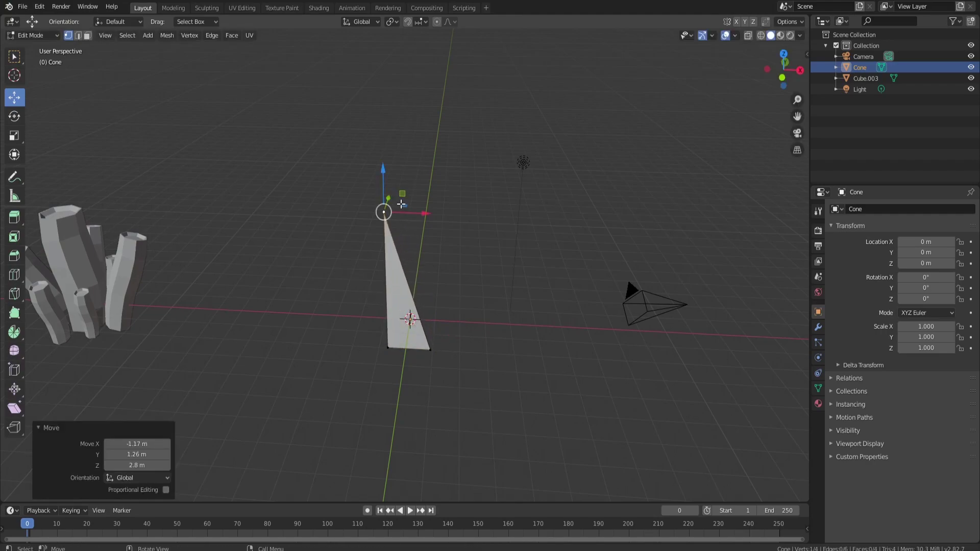
key("ctrl+z")
left_click_drag(407, 259, 418, 78)
middle_click_drag(417, 78, 257, 134)
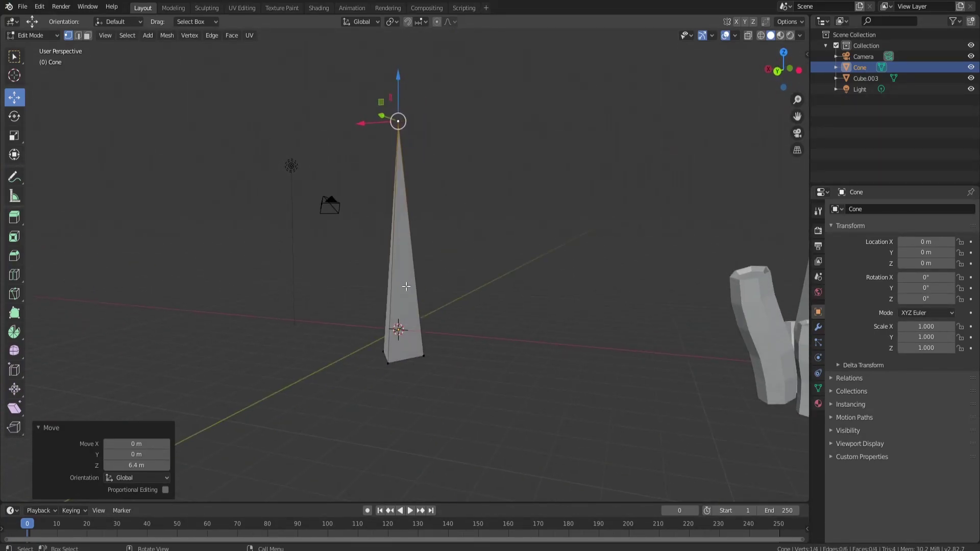
Duplicate the whole spike within the mesh, scale the copy to about three quarters of its size and lower it toward the base
key("l")
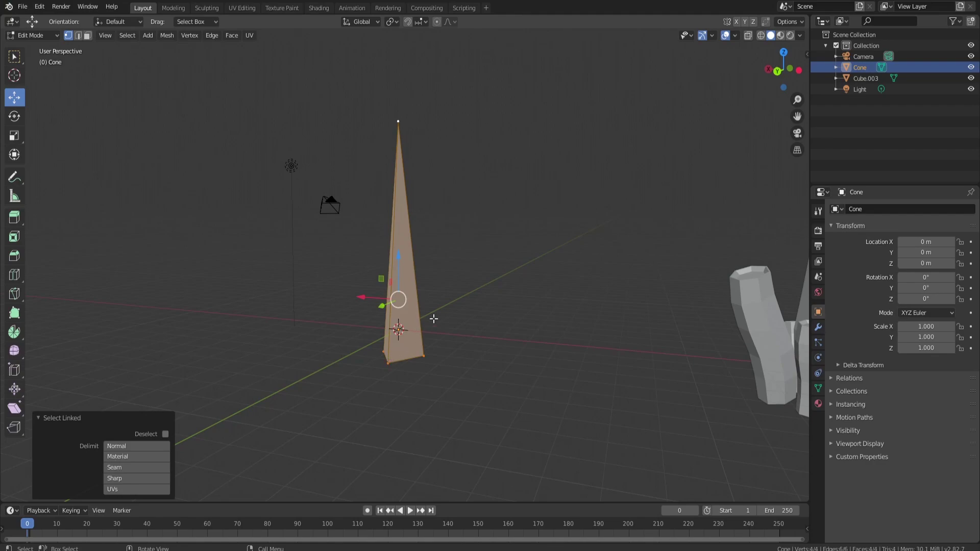
key("shift+d")
right_click(456, 303)
key("s")
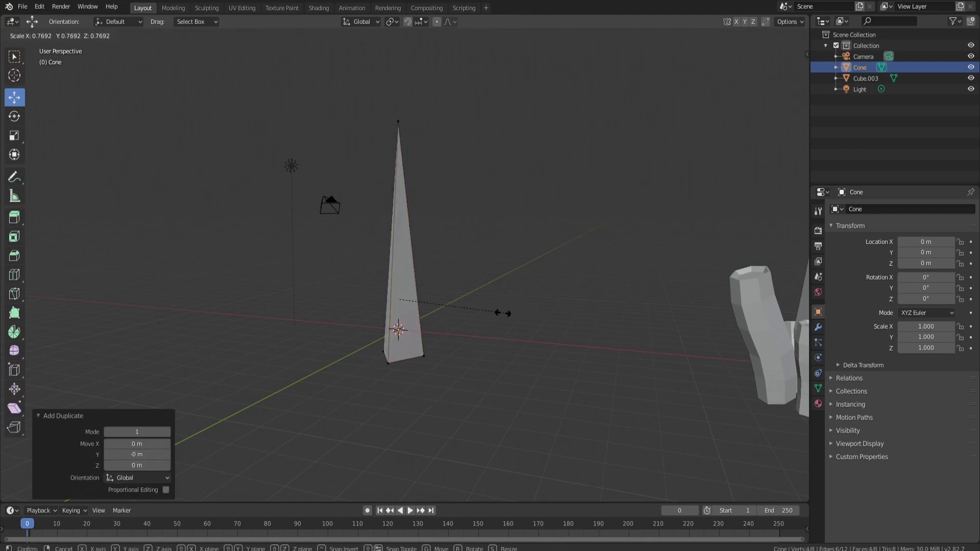
left_click(496, 311)
left_click_drag(401, 263, 399, 289)
Position smaller spike copies around the tall central spike, adjusting their placement and height
key("g")
left_click(347, 305)
left_click_drag(359, 318, 343, 324)
key("g")
key("z")
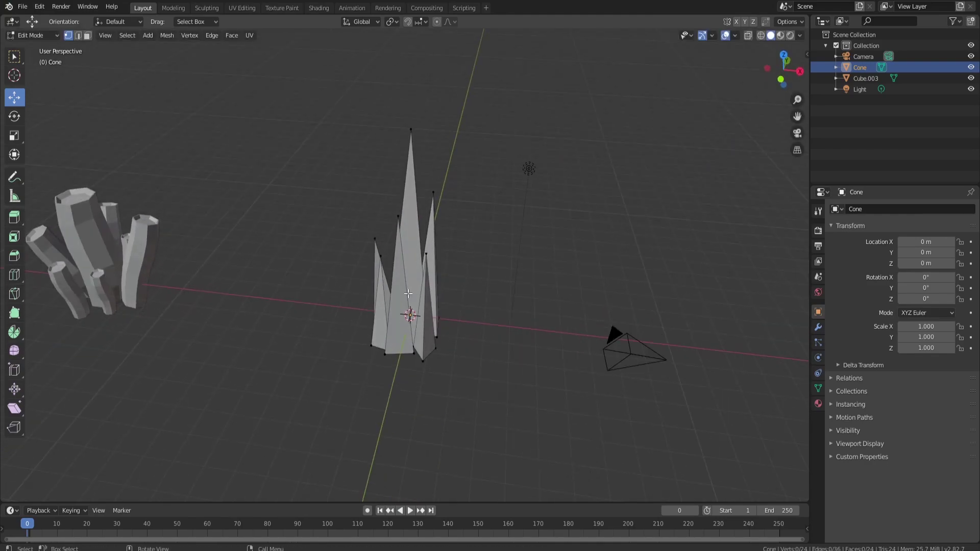
Return to Object Mode and move the spike cluster along X to about -8.97 m, beside the column cluster
key("Tab")
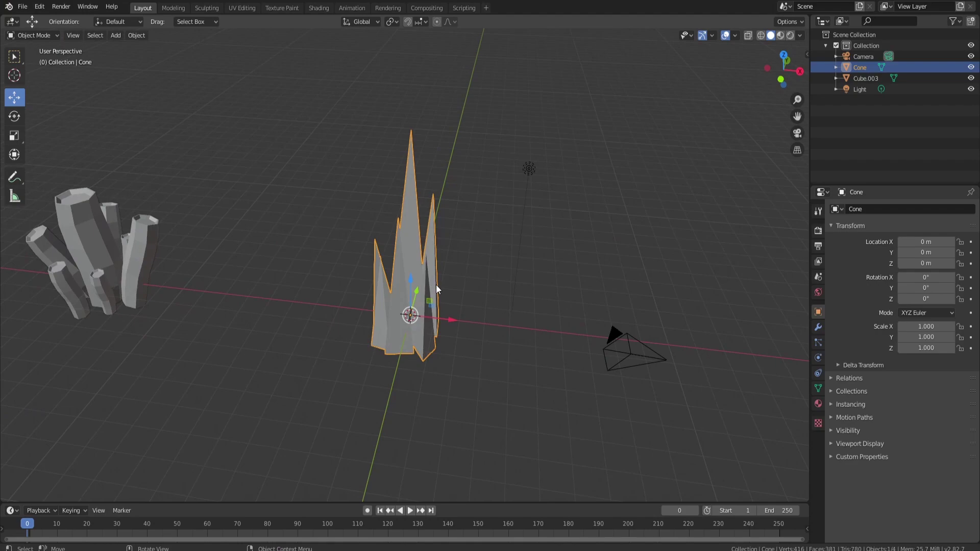
left_click_drag(443, 317, 229, 293)
middle_click_drag(301, 273, 230, 220)
Lower the tip of the tallest spike along Z in Edit Mode and return to Object Mode
key("Tab")
left_click(148, 128)
left_click_drag(144, 106, 144, 162)
left_click(240, 202)
middle_click_drag(294, 250, 340, 238)
key("Tab")
scroll(314, 229, "down", 3)
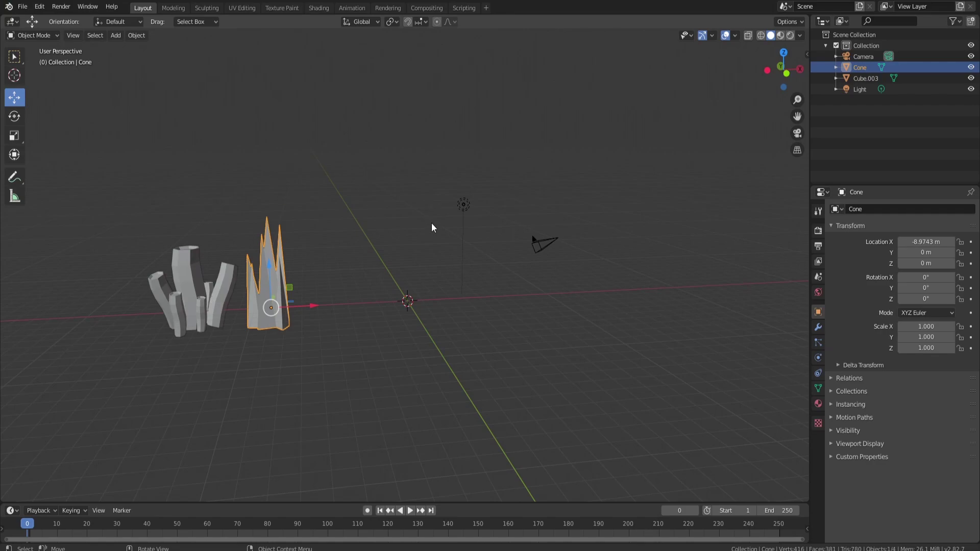
Add a cube at the origin and merge all its vertices at the center into a single point
left_click(431, 255)
key("shift+a")
mouse_move(436, 286)
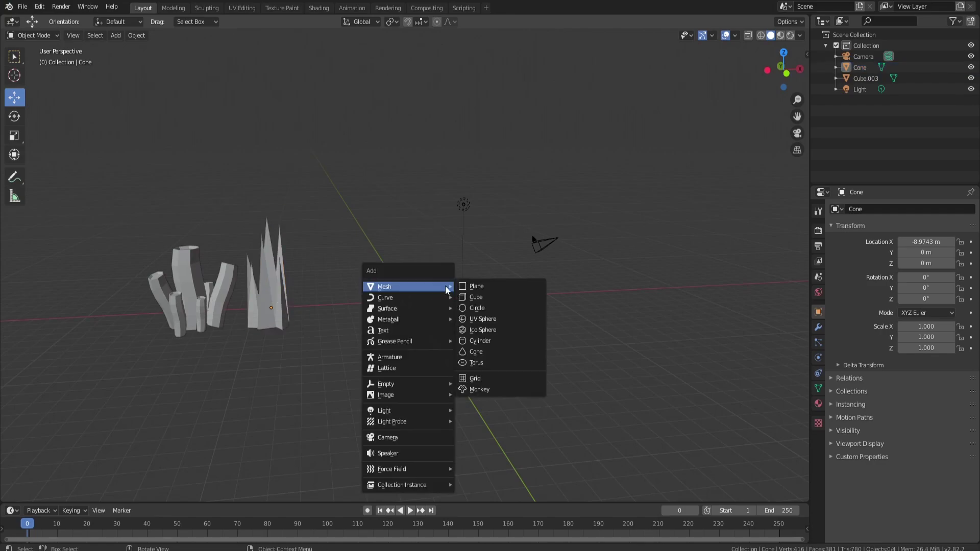
left_click(477, 297)
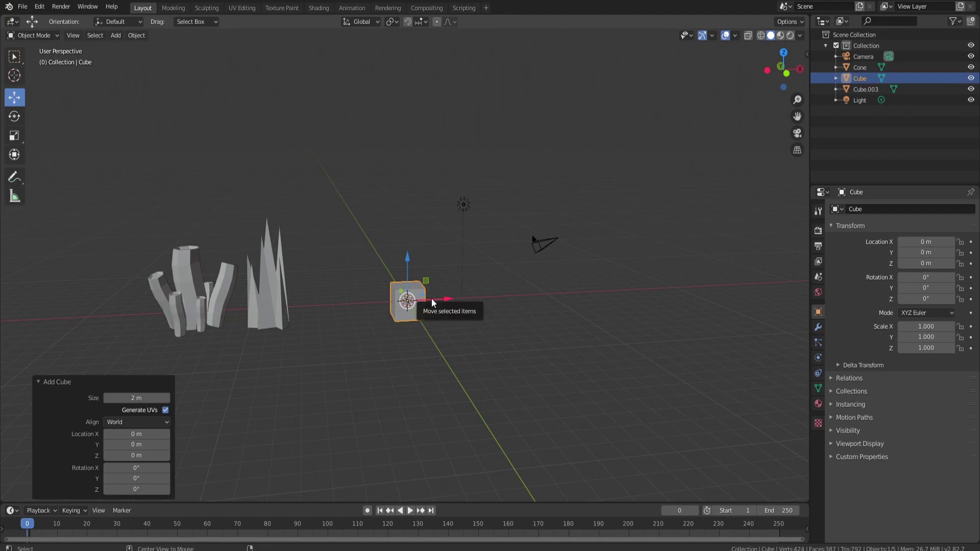
key("Tab")
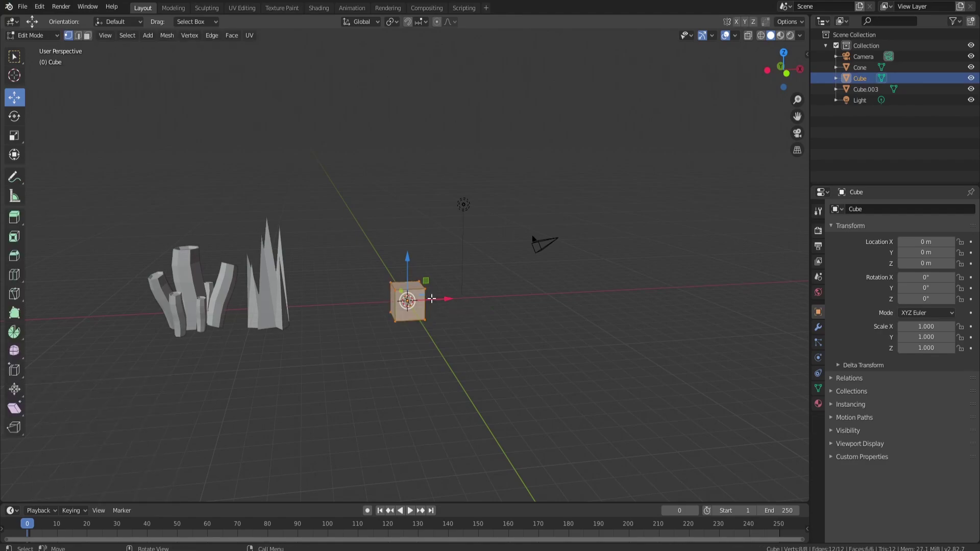
key("m")
left_click(432, 298)
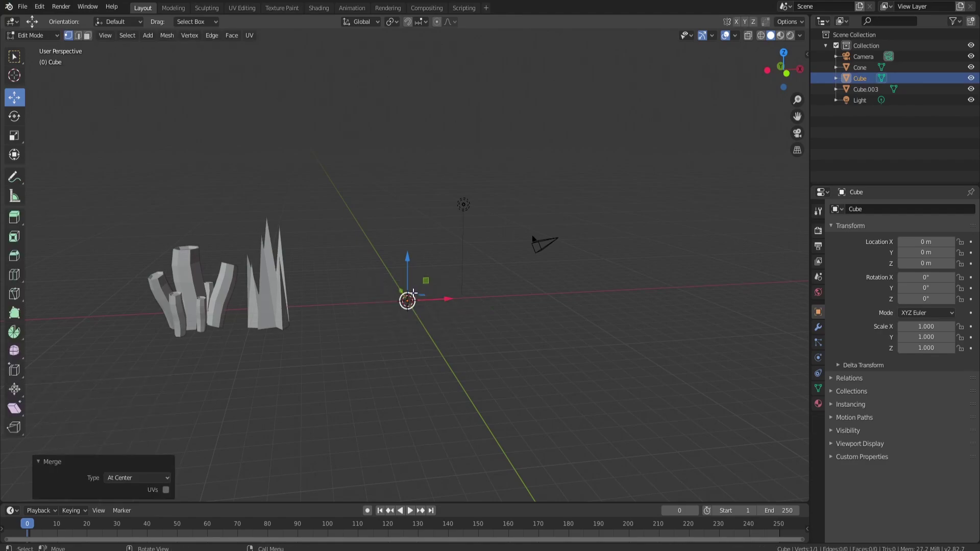
Extrude the single vertex upward in front view into a winding stem with several forked side branches
key("KP_1")
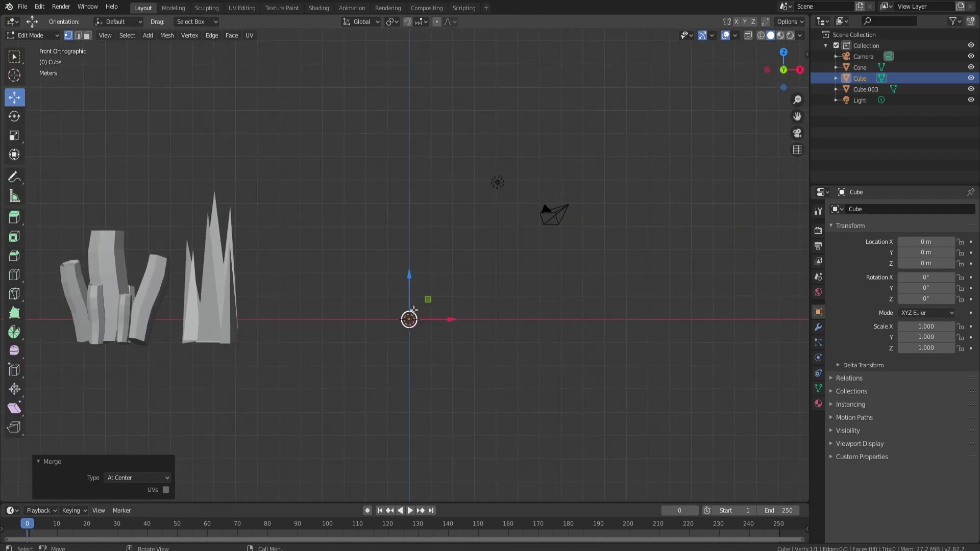
right_click(409, 266, "ctrl")
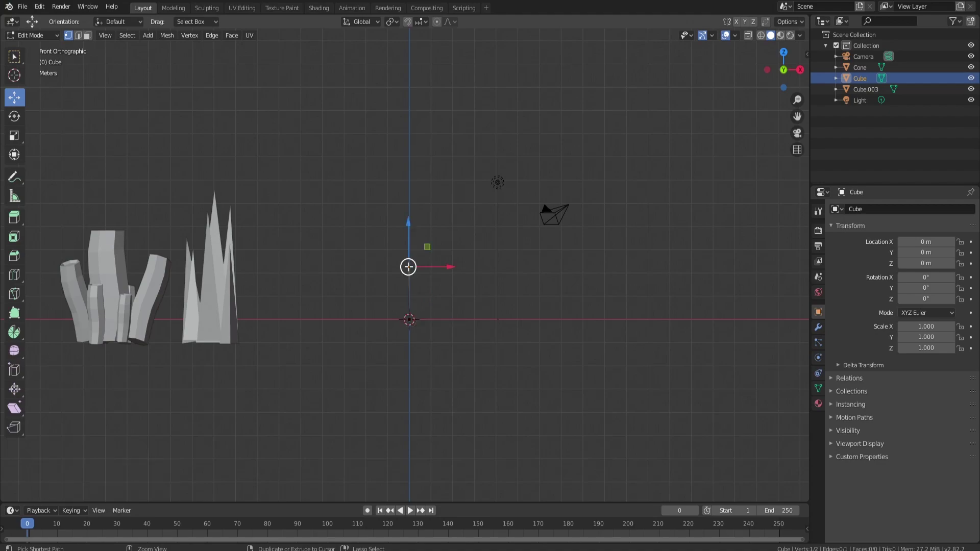
left_click_drag(408, 244, 407, 264)
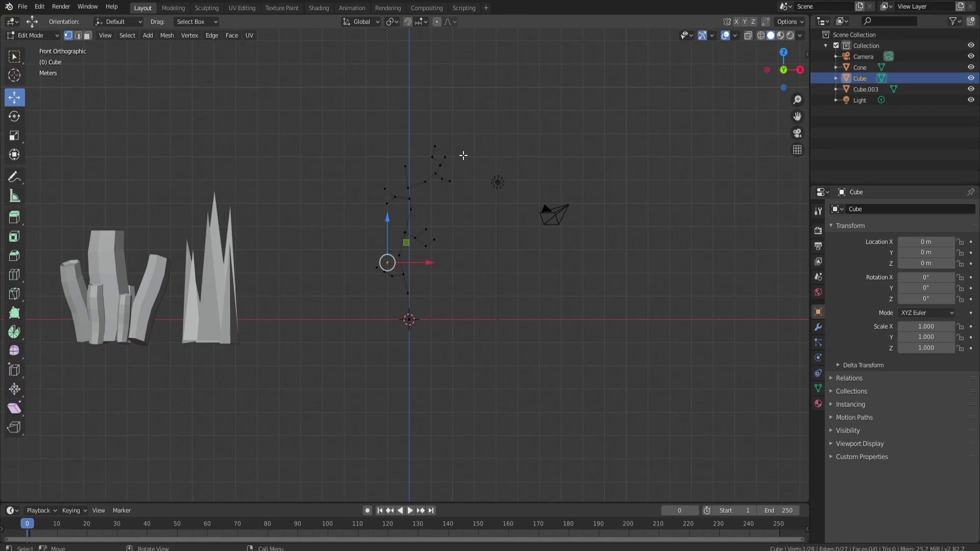
Select the vertices of the lowest side branch and move them about -0.45 m along Y
middle_click_drag(464, 156, 352, 215)
middle_click_drag(413, 202, 356, 205)
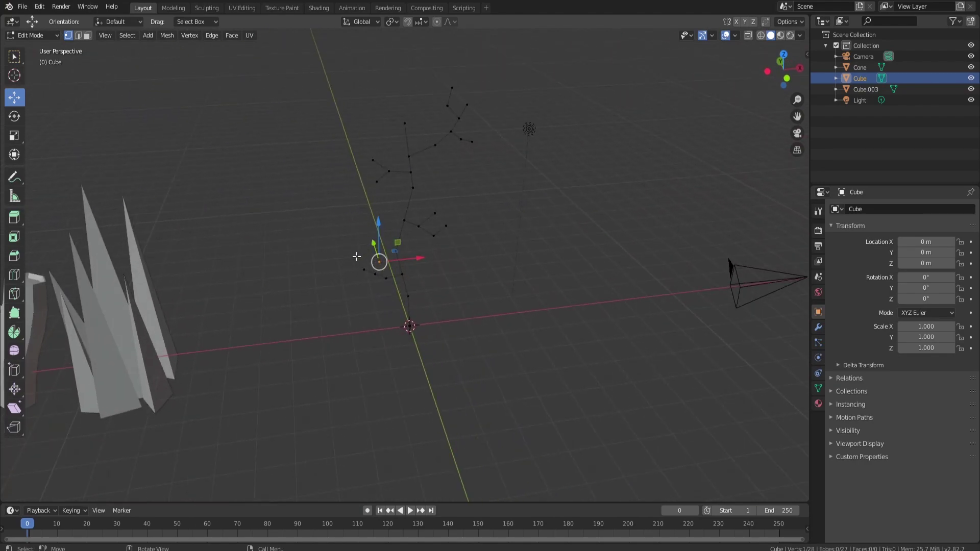
left_click_drag(343, 247, 387, 294)
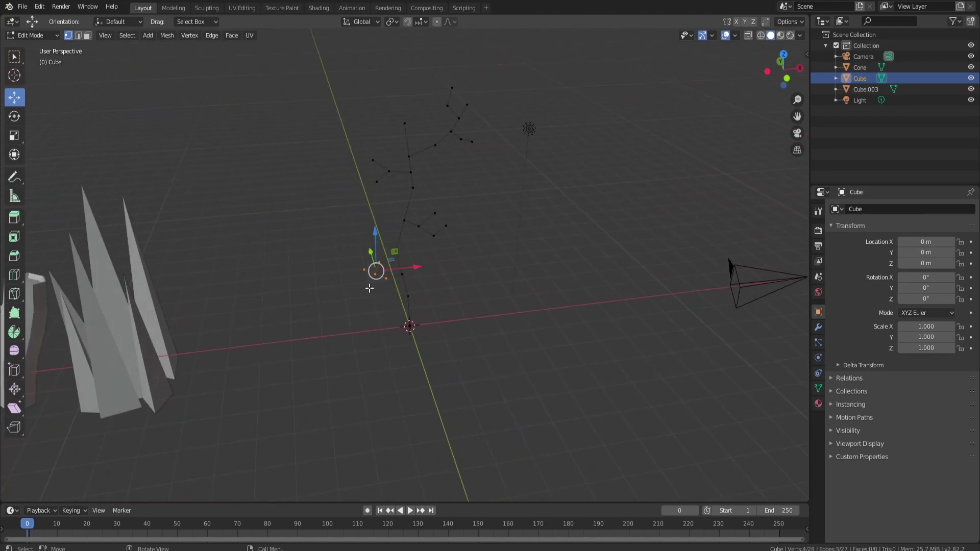
middle_click_drag(375, 288, 390, 310)
left_click_drag(367, 266, 376, 277)
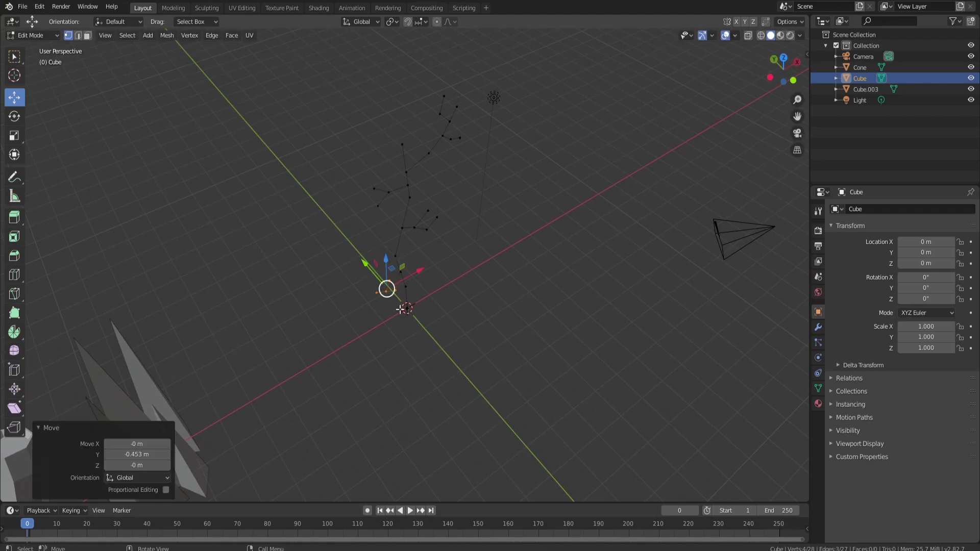
Move a vertex in the upper part of the main stem about 0.29 m along Y
middle_click_drag(394, 306, 408, 296)
left_click(357, 300)
left_click_drag(353, 264, 358, 271)
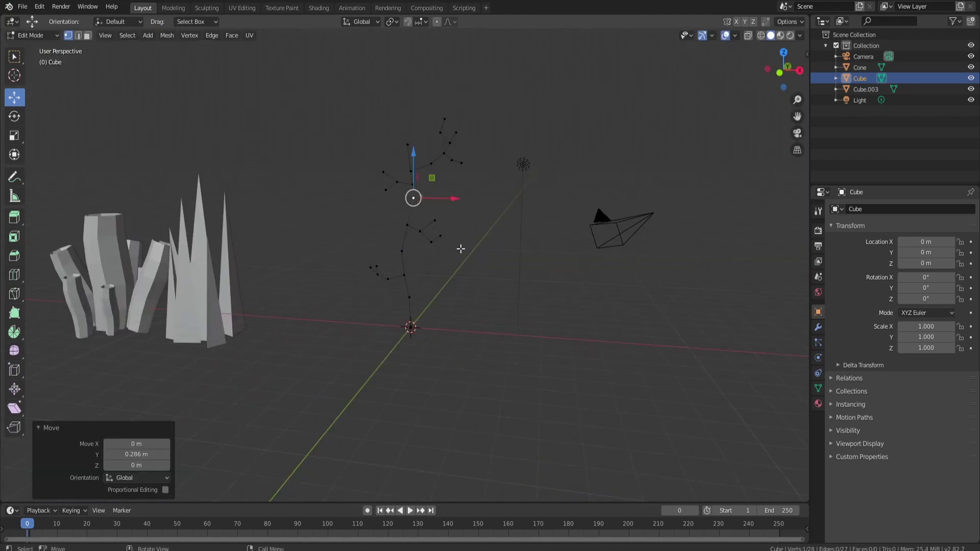
Select every vertex of the branching skeleton and add a Skin modifier to give it thickness
key("Tab")
key("Tab")
key("a")
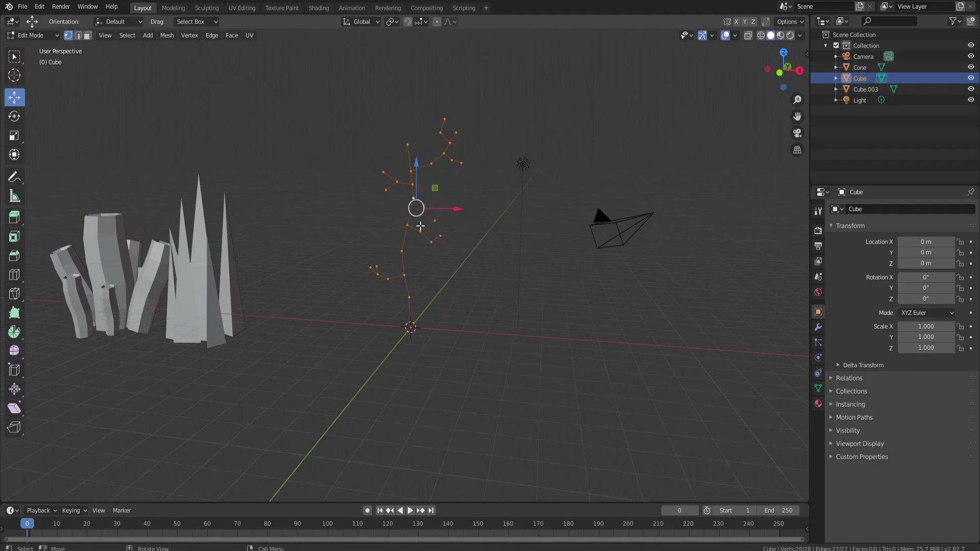
left_click(819, 328)
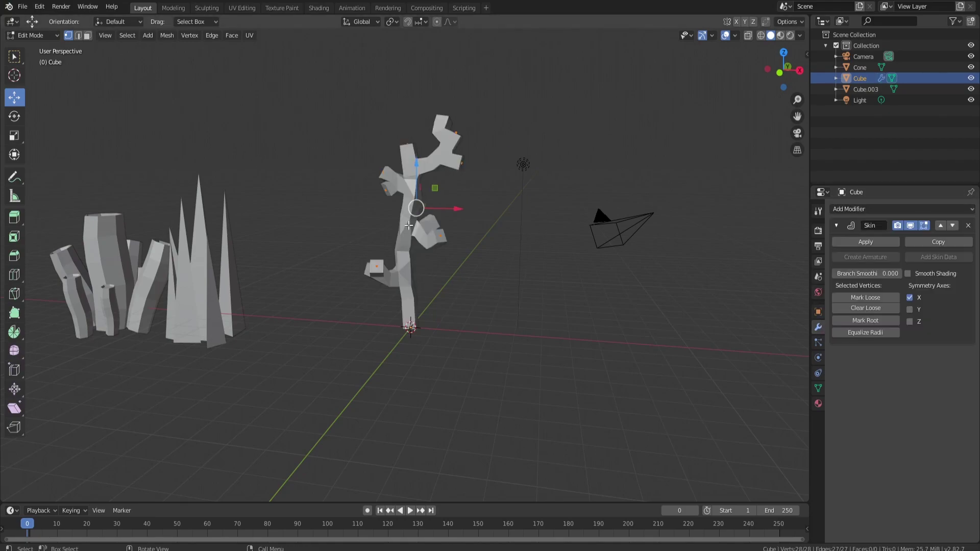
mouse_move(409, 225)
middle_mouse_down()
mouse_move(396, 235)
mouse_move(415, 227)
middle_mouse_up()
Add a Subdivision Surface modifier to the branching stem and enlarge the skin radius at its lowest vertex to flare the base
left_click(866, 210)
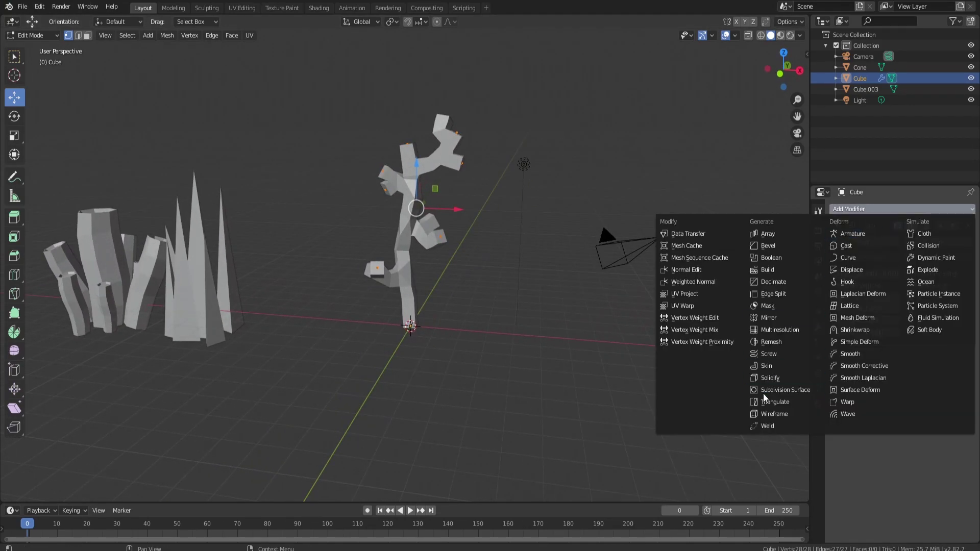
left_click(783, 395)
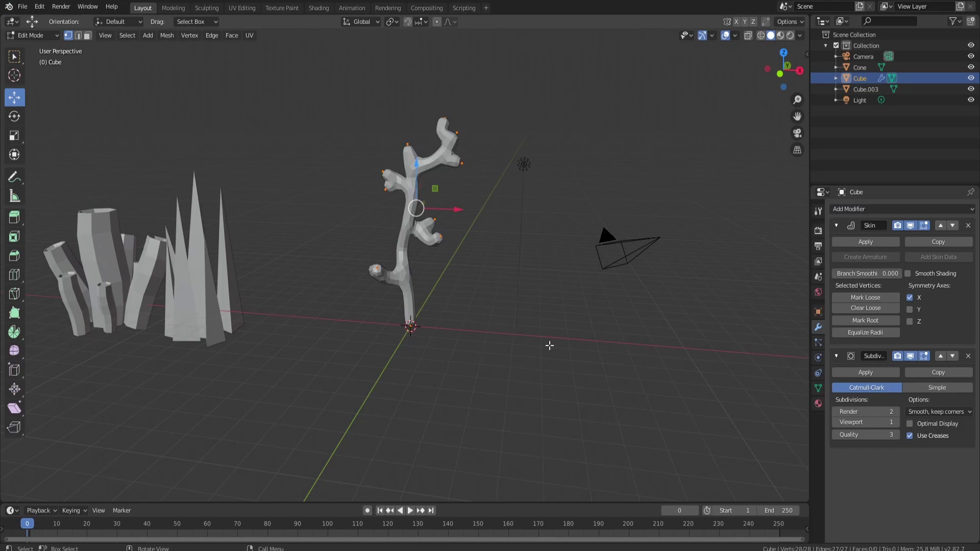
scroll(437, 240, "up", 3)
mouse_move(432, 240)
middle_mouse_down()
mouse_move(453, 246)
mouse_move(450, 214)
mouse_move(523, 215)
mouse_move(453, 254)
mouse_move(433, 245)
middle_mouse_up()
key("z")
left_click(366, 241)
mouse_move(365, 241)
middle_mouse_down()
mouse_move(400, 234)
mouse_move(401, 276)
middle_mouse_up()
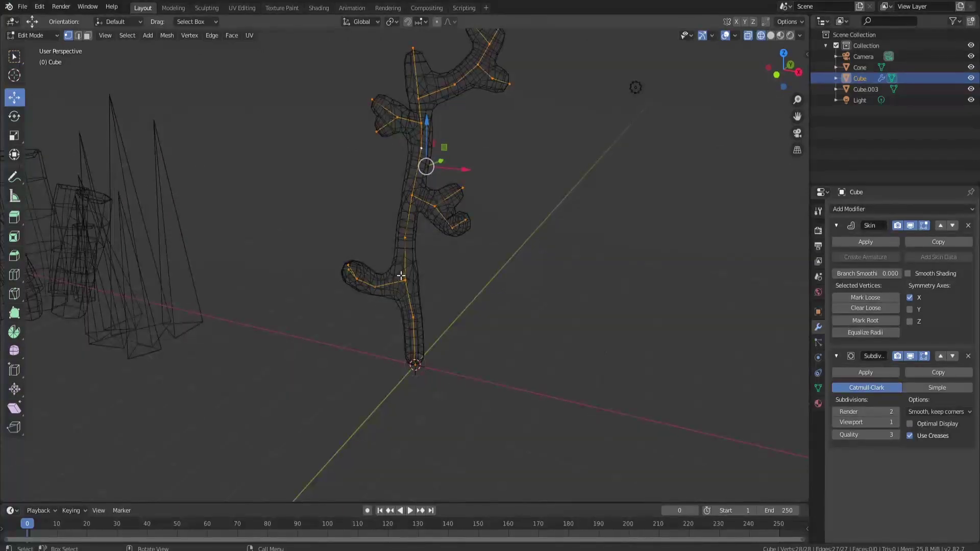
left_click(415, 364)
left_click_drag(415, 365, 415, 364)
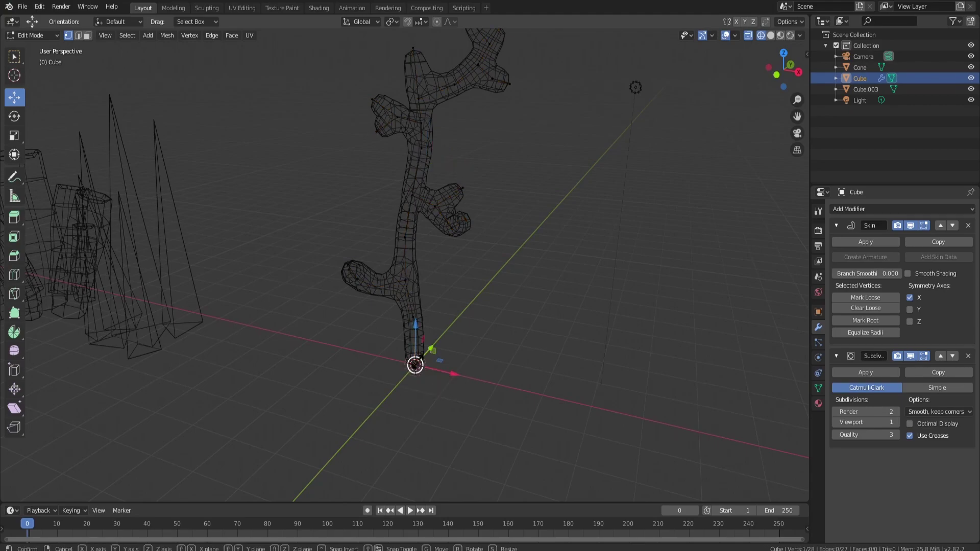
key("ctrl+a")
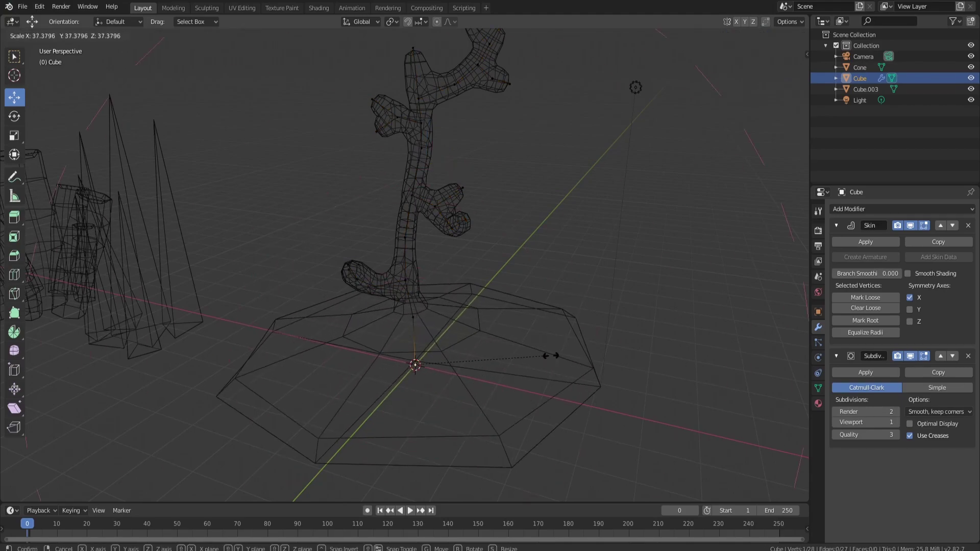
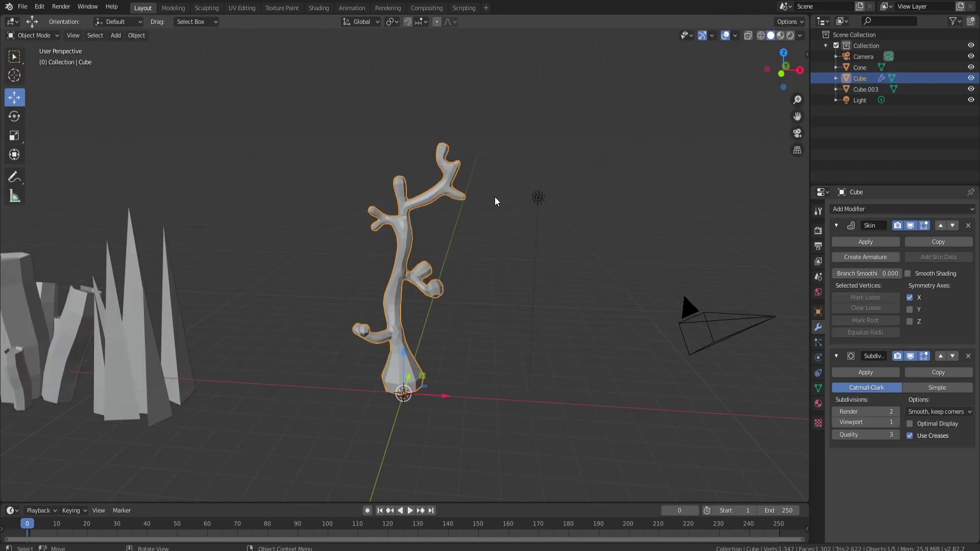
Examine the stem's mesh up close, especially the joint where the middle side branch meets the main trunk
left_click(493, 227)
middle_click_drag(440, 287, 379, 293)
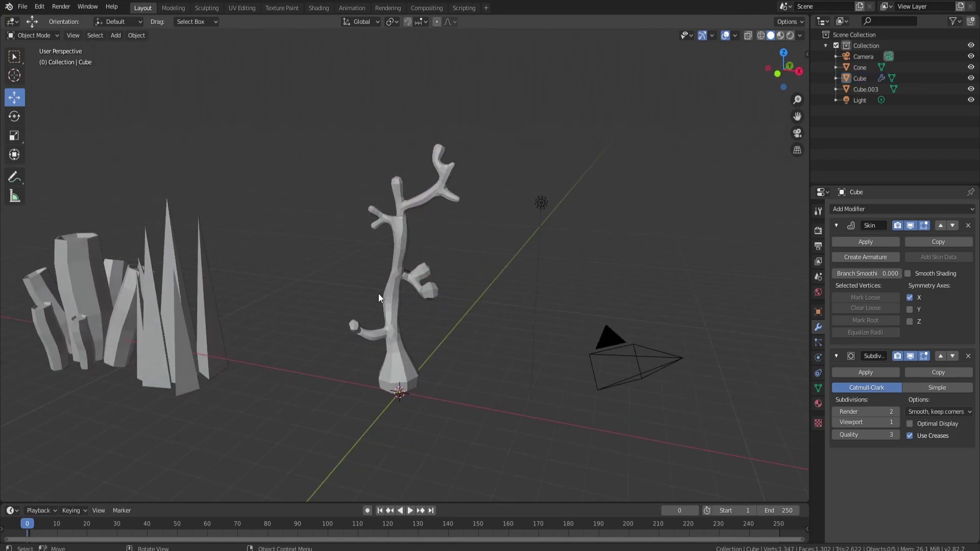
left_click(378, 293)
middle_click_drag(440, 299, 368, 297)
scroll(412, 305, "up", 4)
scroll(370, 193, "up", 3)
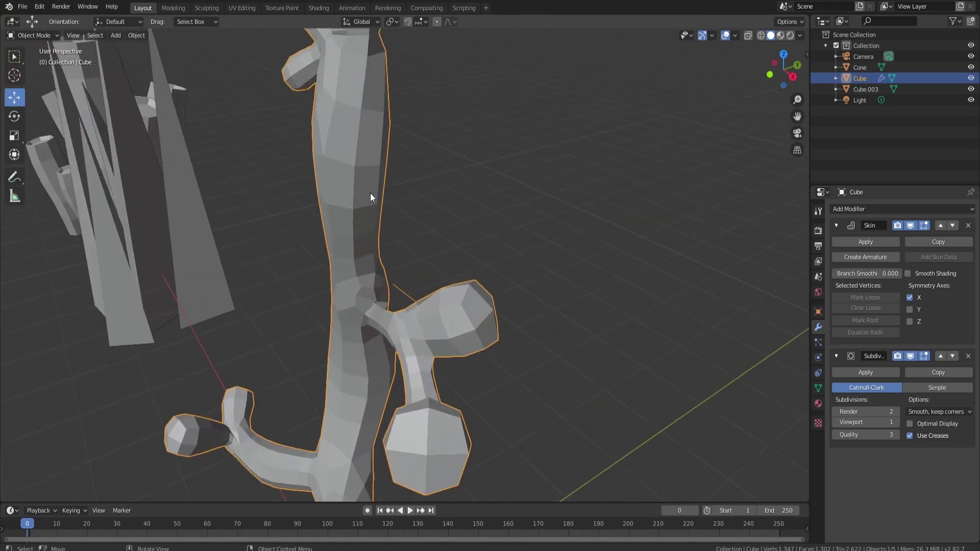
middle_click_drag(369, 193, 363, 269)
scroll(377, 310, "up", 6)
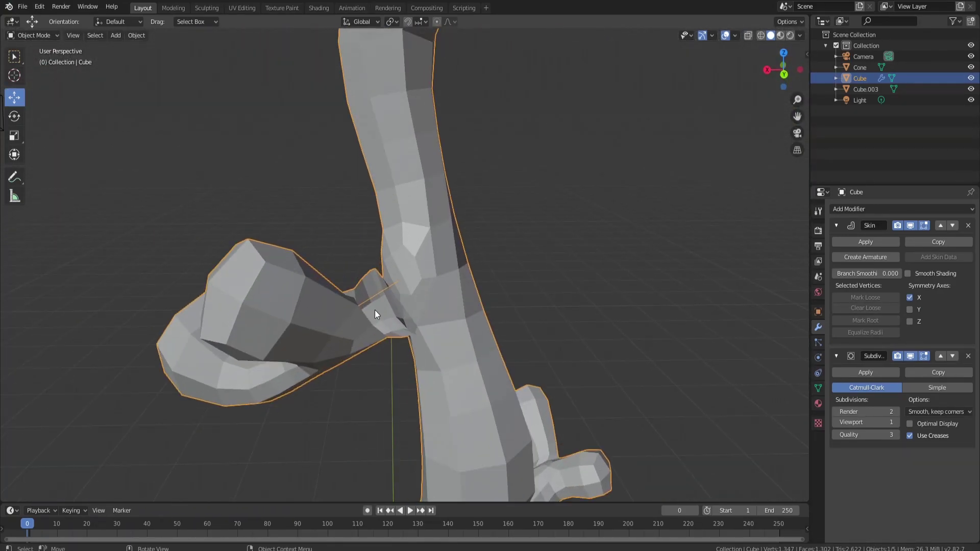
middle_click_drag(403, 320, 534, 335)
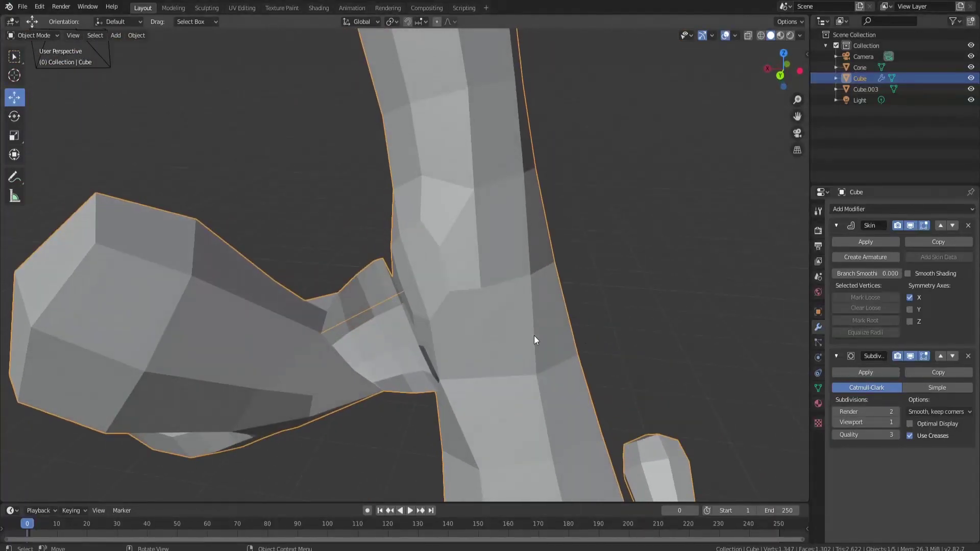
Remove the Subdivision Surface modifier from the branching stem to check the bare skin, and add the modifier again
left_click(968, 356)
middle_click_drag(782, 291, 551, 274)
scroll(511, 281, "down", 5)
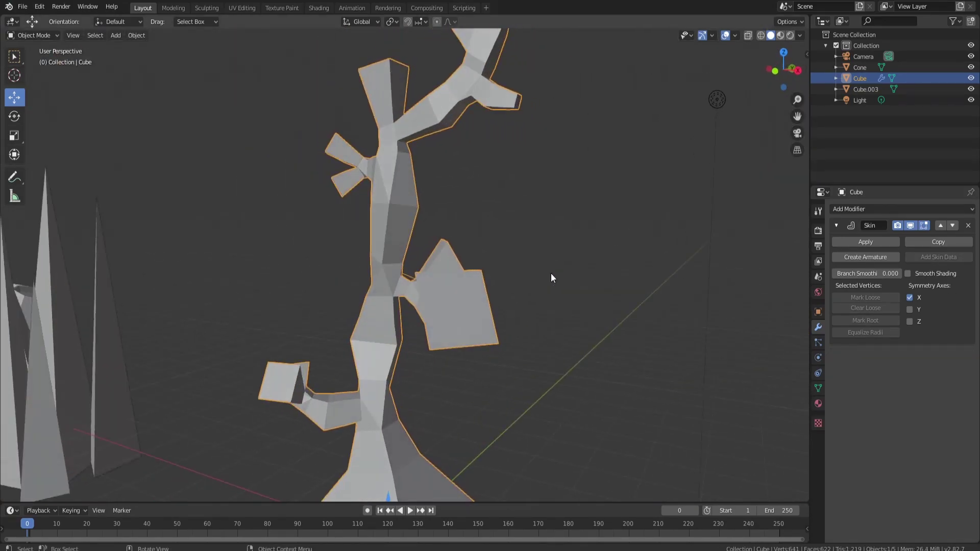
left_click(893, 210)
left_click(779, 376)
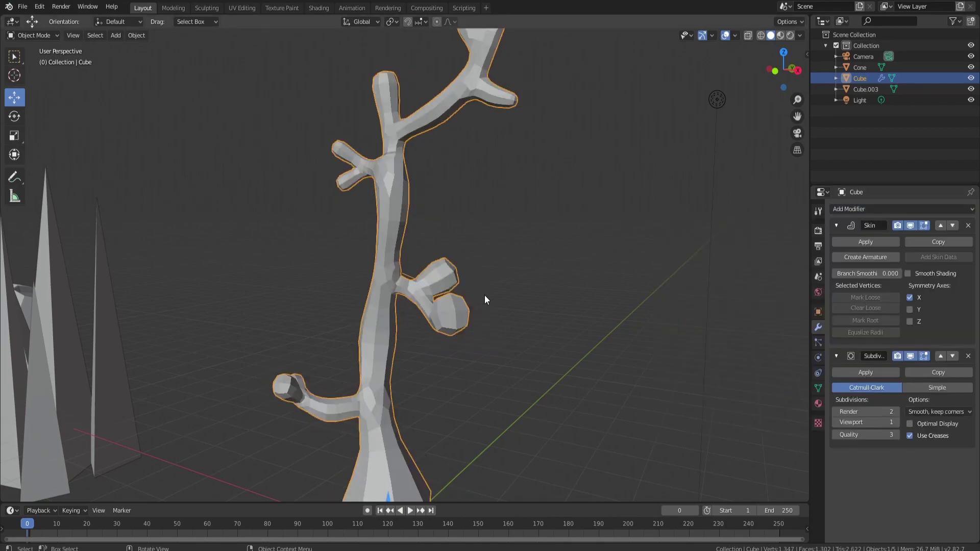
middle_click_drag(449, 189, 355, 253)
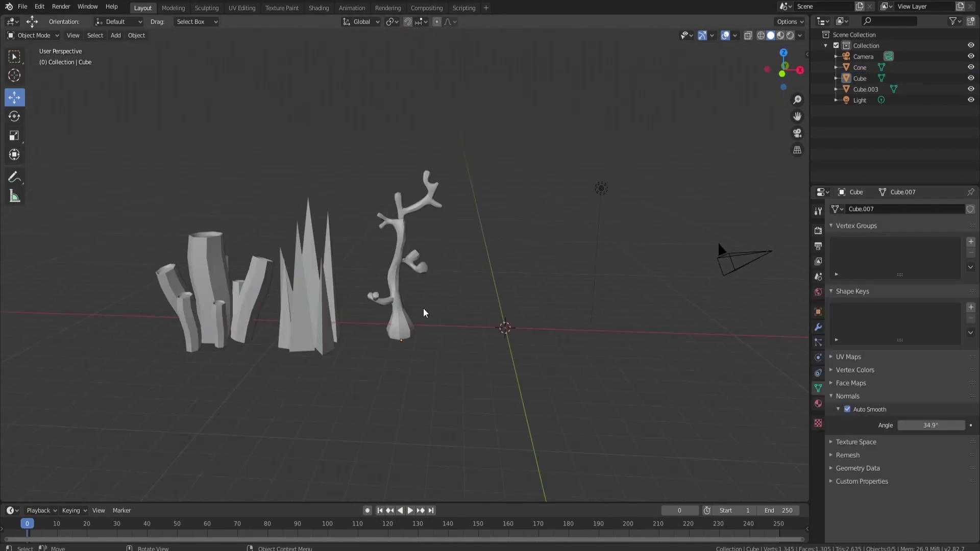
Add a cylinder with 6 vertices at the world origin
middle_click_drag(423, 308, 427, 265)
scroll(420, 265, "up", 5)
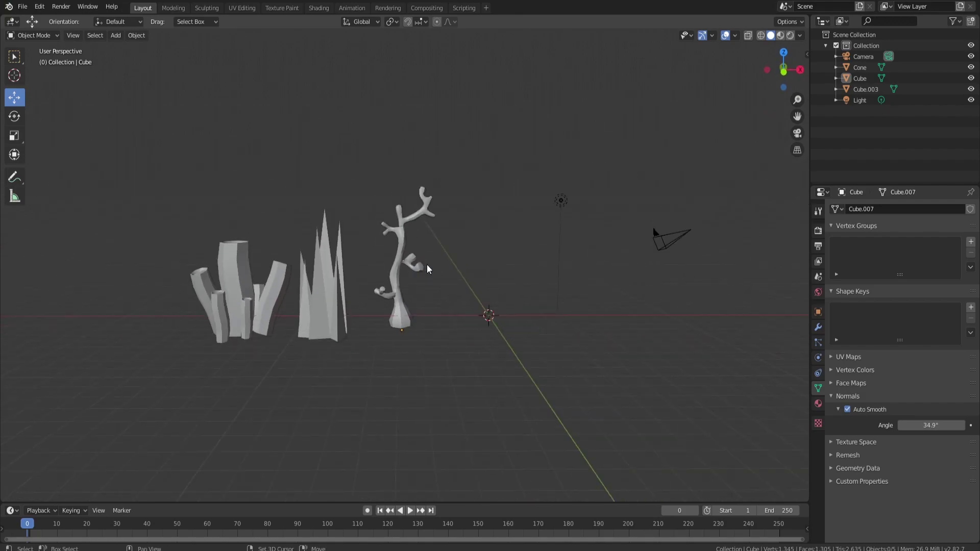
key("shift+a")
mouse_move(427, 264)
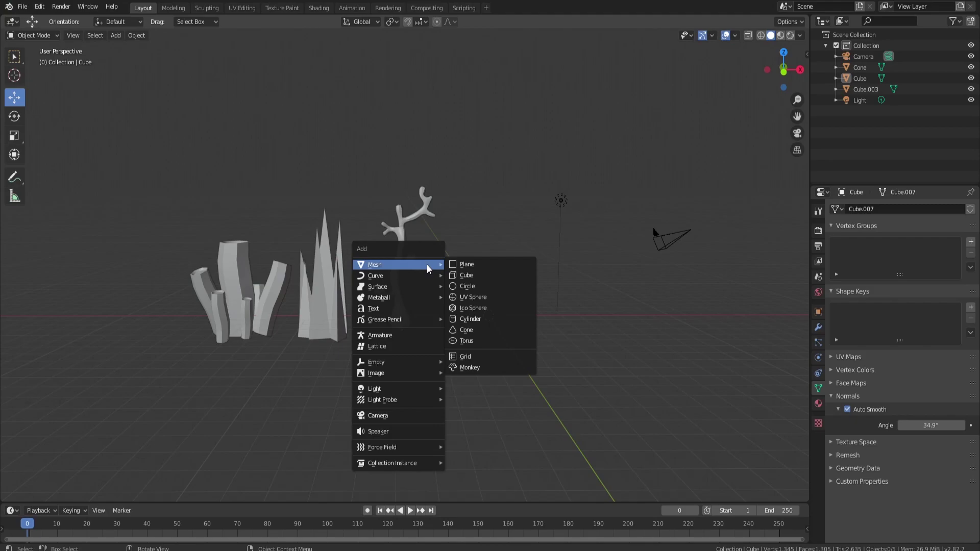
left_click(479, 320)
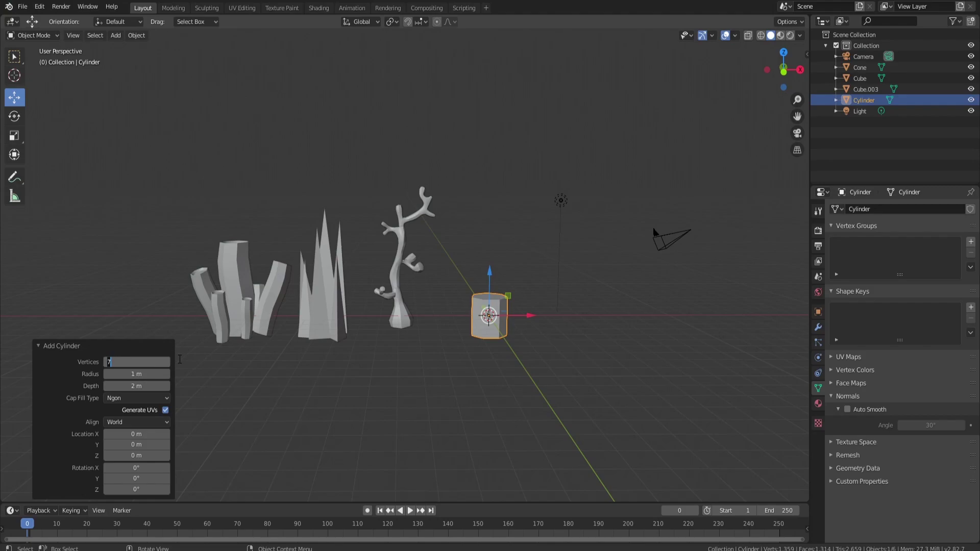
type("6")
key("Return")
In face editing, select the cylinder's top face and raise it about 3.59 m along Z
middle_click_drag(374, 321, 448, 356)
key("Tab")
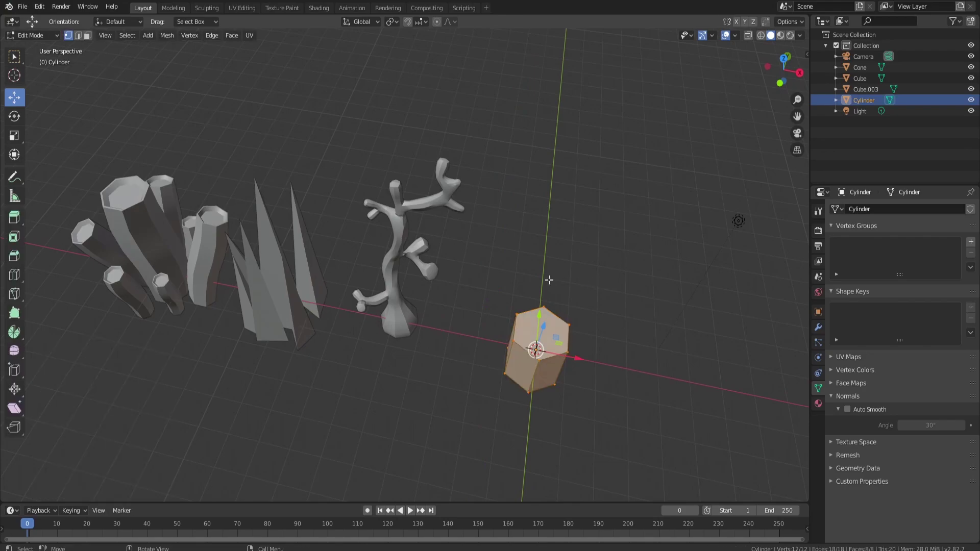
left_click(87, 35)
left_click(556, 321)
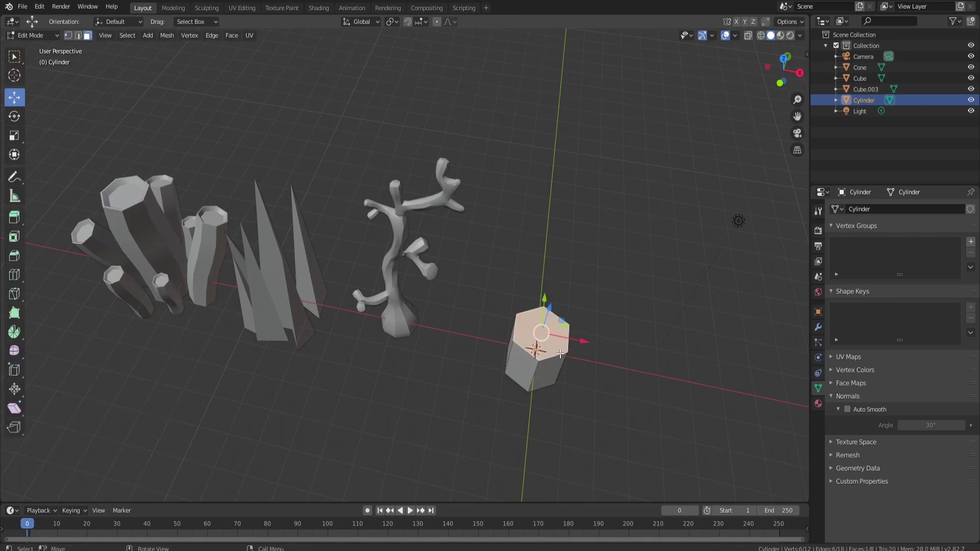
middle_click_drag(556, 322, 556, 306)
left_click_drag(555, 275, 554, 148)
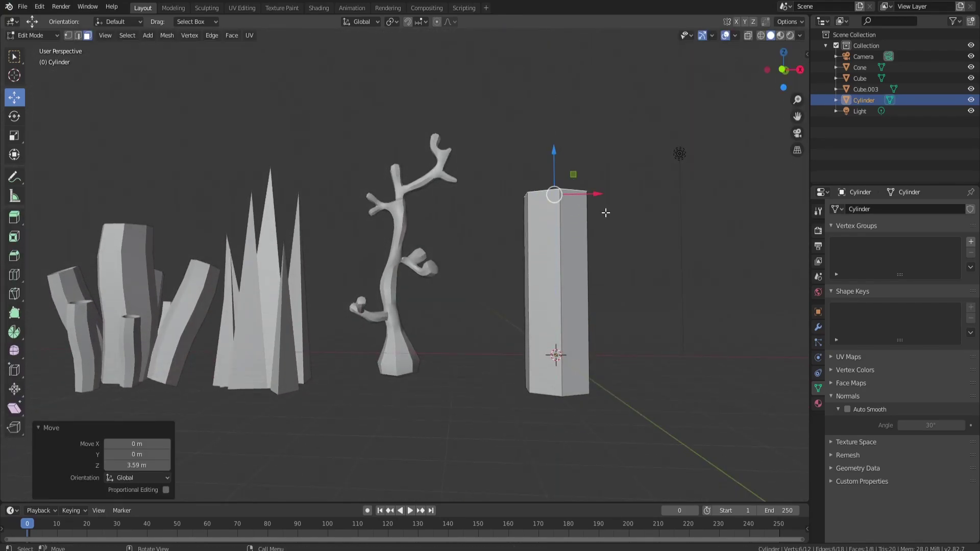
Scale the cylinder's top face to about 1.65 and lower it about 3.28 m along Z
key("s")
left_click(646, 210)
middle_click_drag(645, 210, 631, 171)
key("g")
key("z")
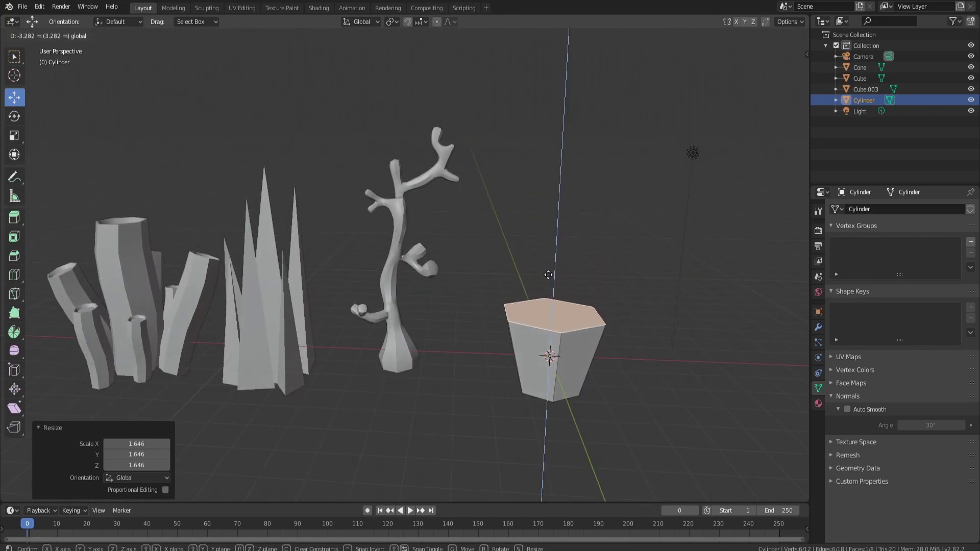
left_click(548, 275)
middle_click_drag(549, 274, 612, 248)
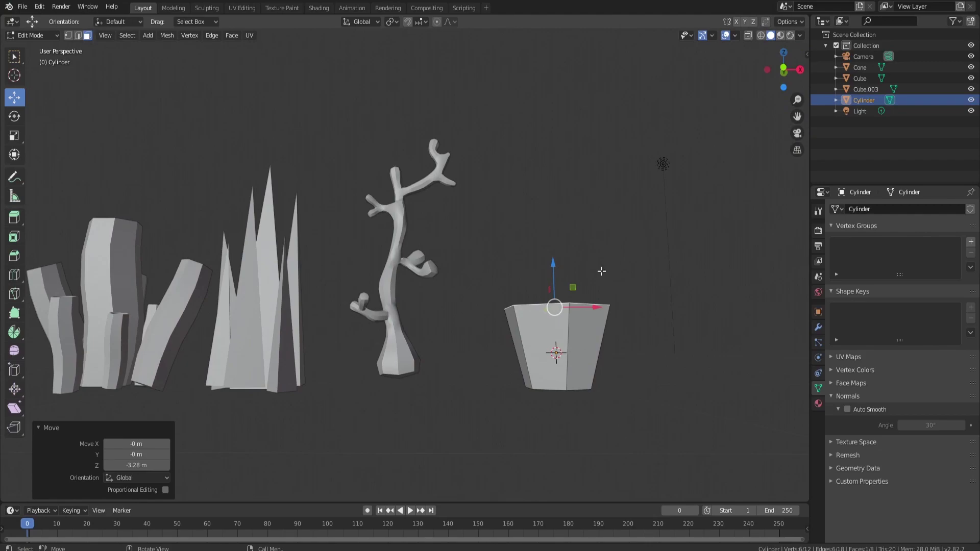
Select the whole tapered block, enlarge it, and move it upward and about 1.03 m along X
key("l")
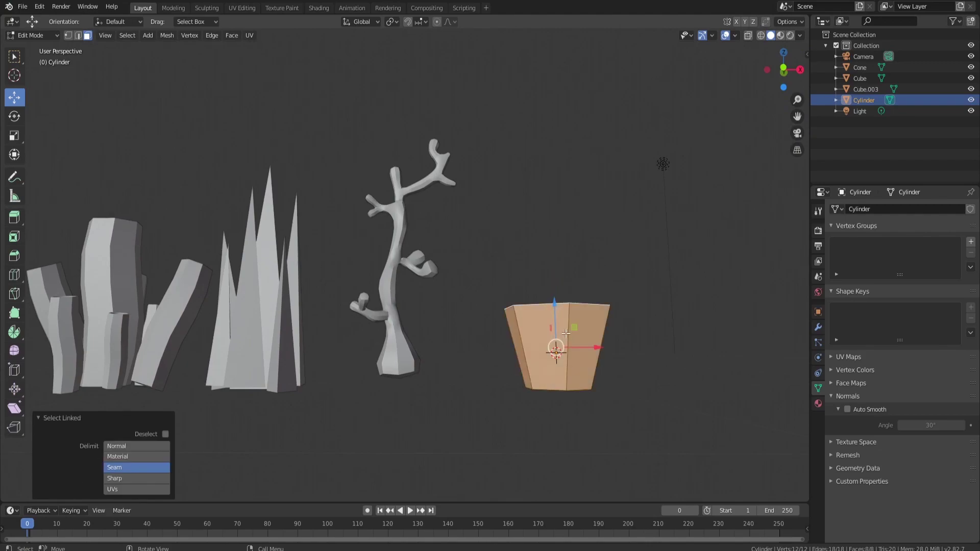
key("s")
left_click(601, 321)
left_click_drag(555, 304, 558, 250)
key("g")
key("x")
left_click(606, 272)
scroll(400, 303, "down", 4)
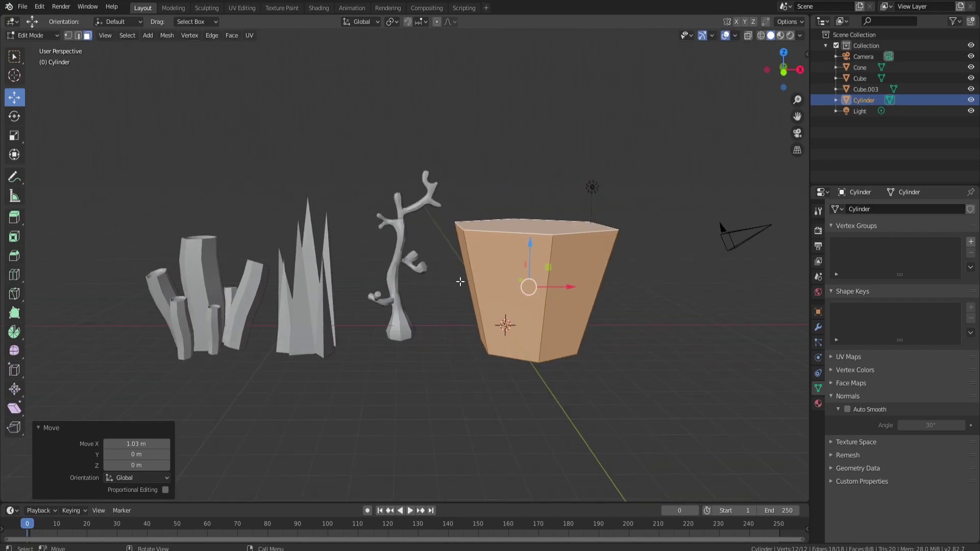
scroll(360, 292, "up", 4)
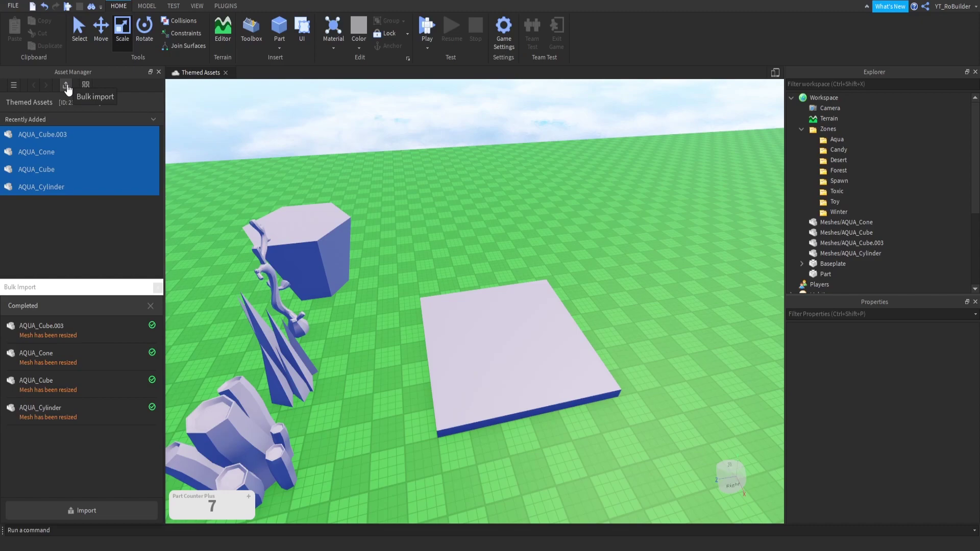
Rename the flat square part beside the imported meshes as AQUA
left_click(517, 347)
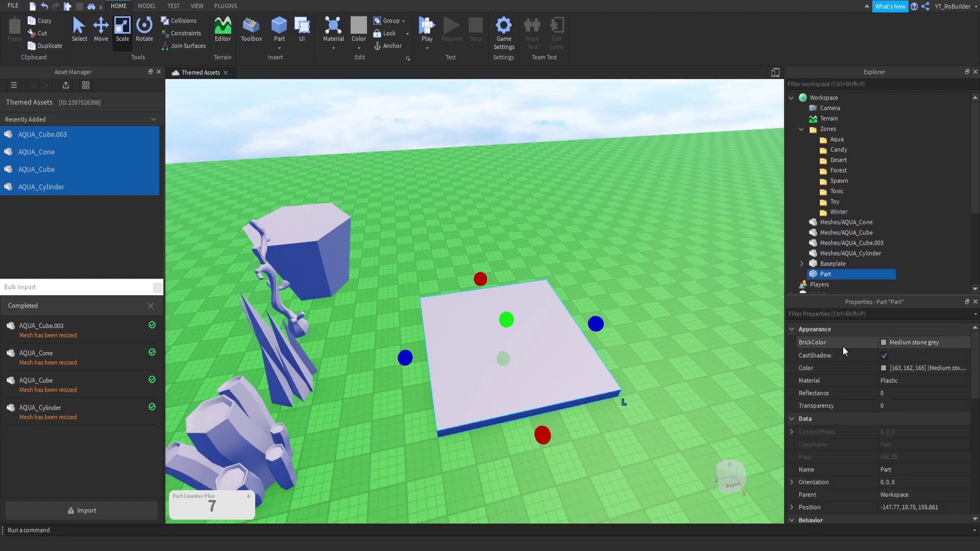
right_click(827, 275)
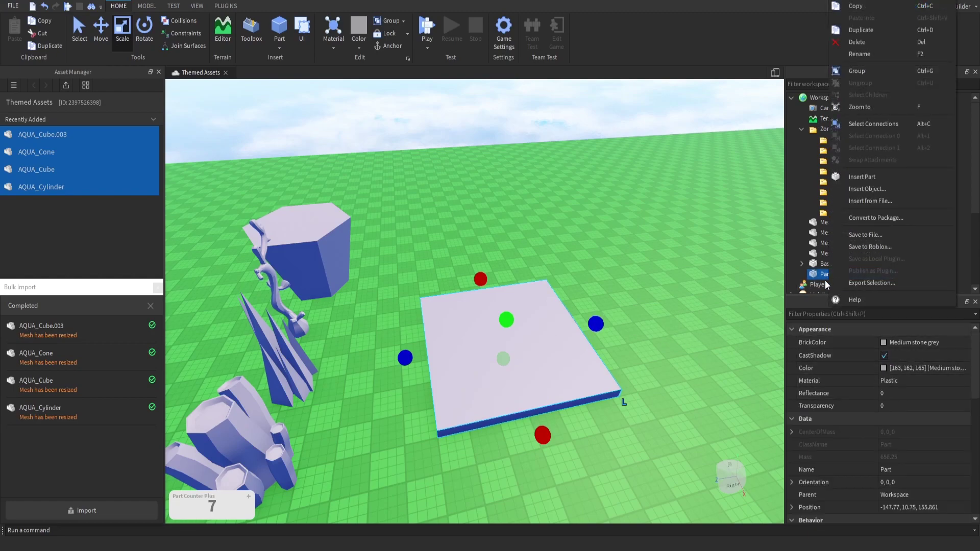
left_click(861, 53)
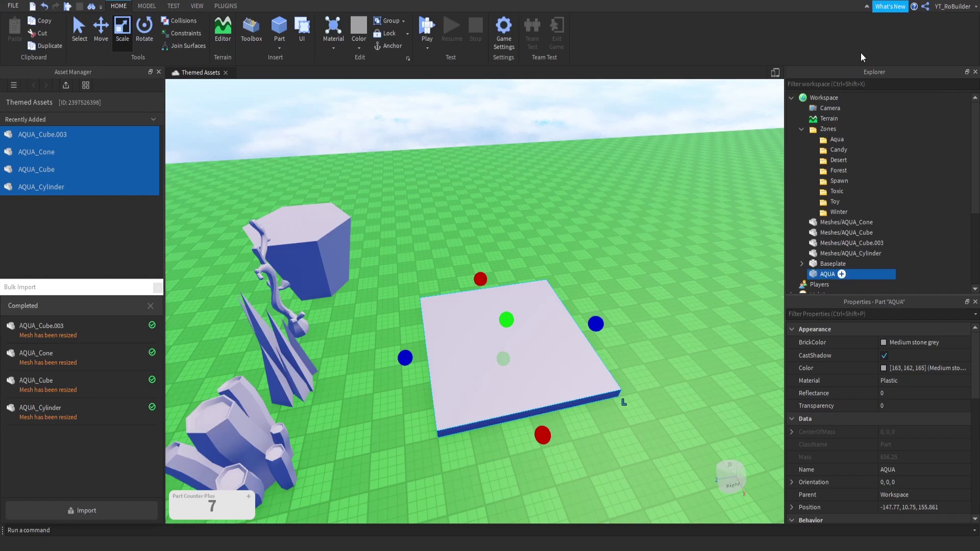
Set the BrickColor of the AQUA part to Medium blue
scroll(520, 249, "down", 5)
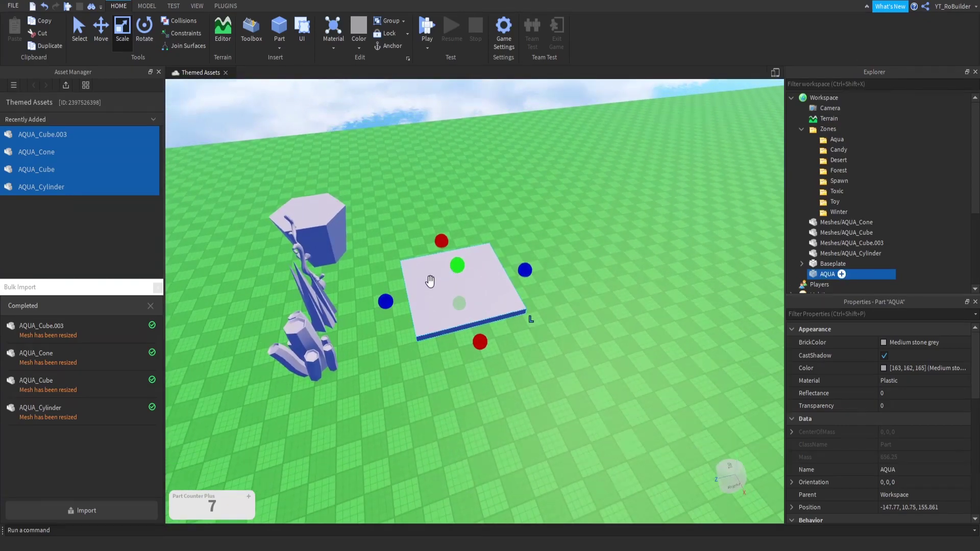
right_click_drag(350, 234, 485, 156)
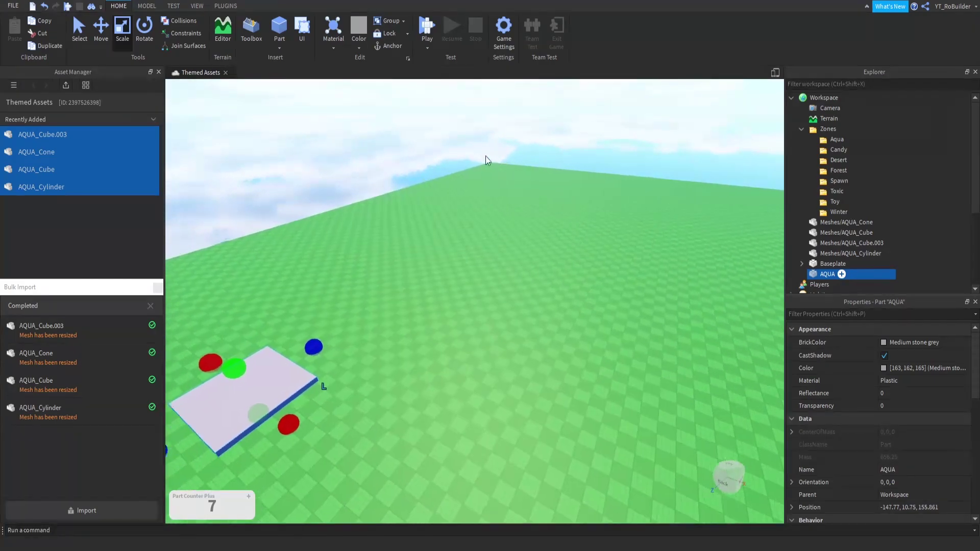
scroll(486, 156, "down", 2)
right_click_drag(259, 311, 393, 263)
scroll(394, 263, "up", 4)
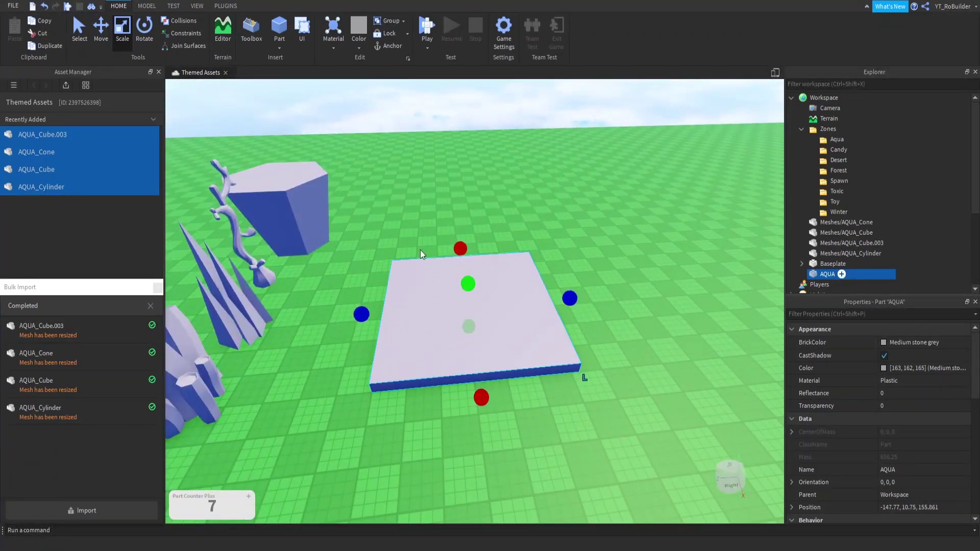
left_click(884, 343)
left_click(906, 402)
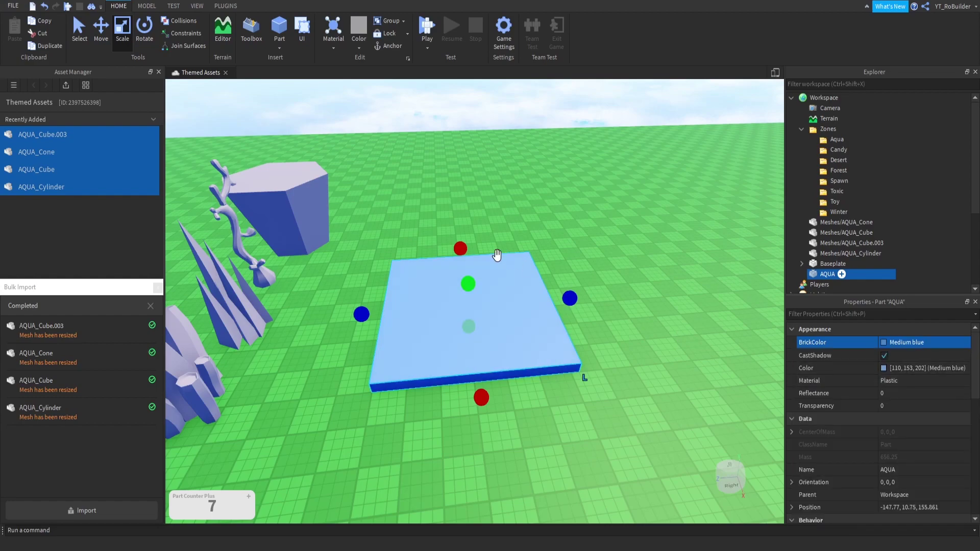
Insert the model of patterned texture tiles from the Toolbox and move it away from the AQUA part
left_click(252, 35)
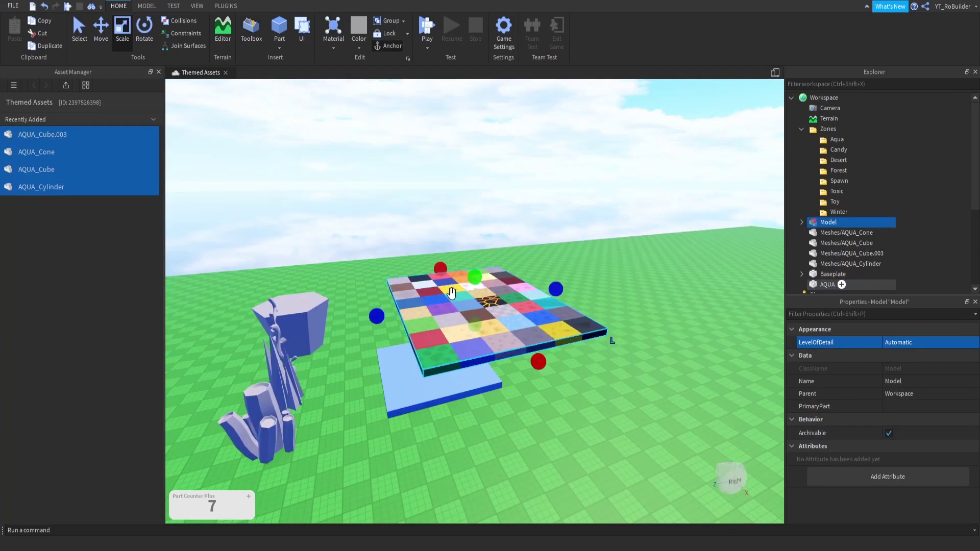
right_click_drag(463, 259, 464, 259)
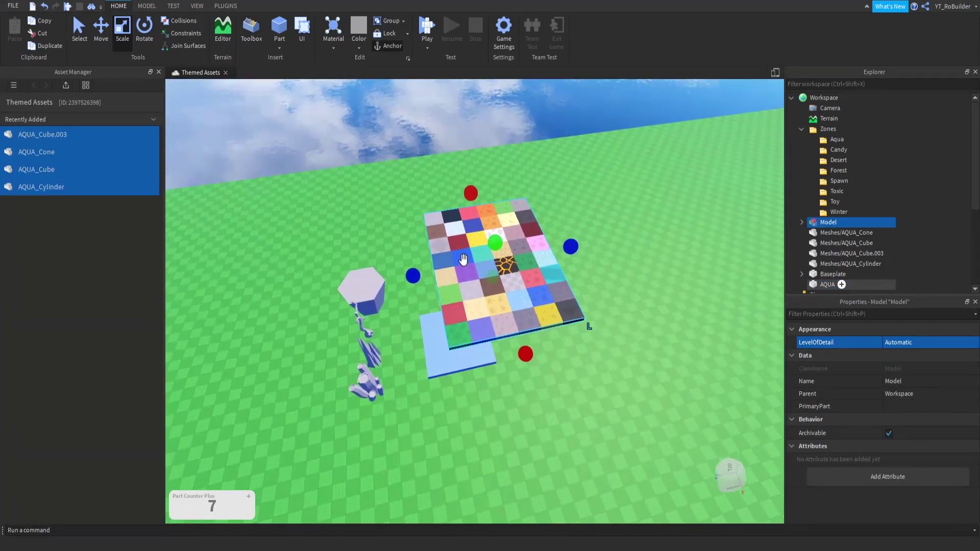
key("d")
left_click_drag(463, 260, 527, 221)
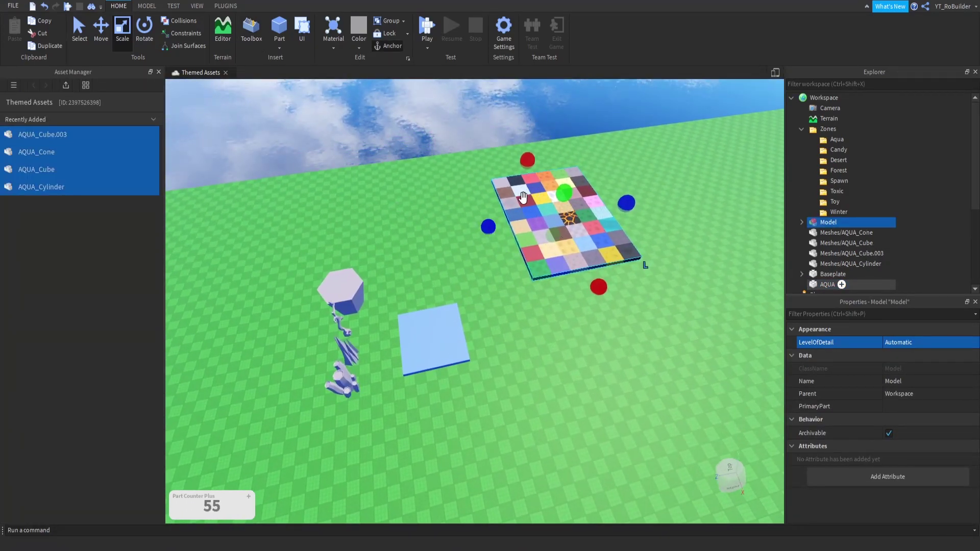
Examine the patterned tiles up close and select the pink spotted Texture Part inside the model
key("w")
right_click_drag(531, 271, 530, 297)
left_click(538, 262)
key("d")
key("d")
scroll(537, 262, "down", 2)
scroll(538, 262, "down", 3)
left_click(455, 416)
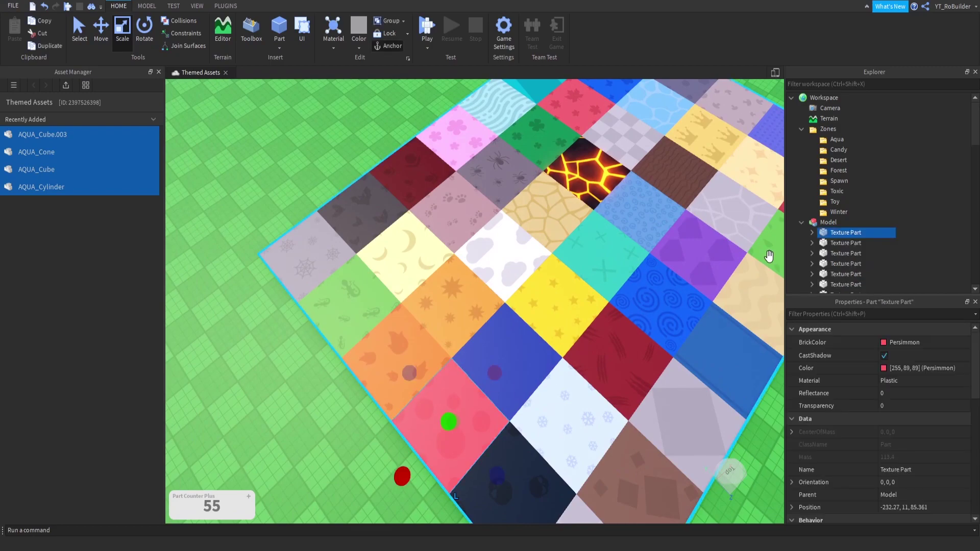
Copy all six Texture objects inside the pink spotted Texture Part
double_click(820, 231)
scroll(828, 229, "down", 2)
left_click(841, 182)
left_click(841, 234, "shift")
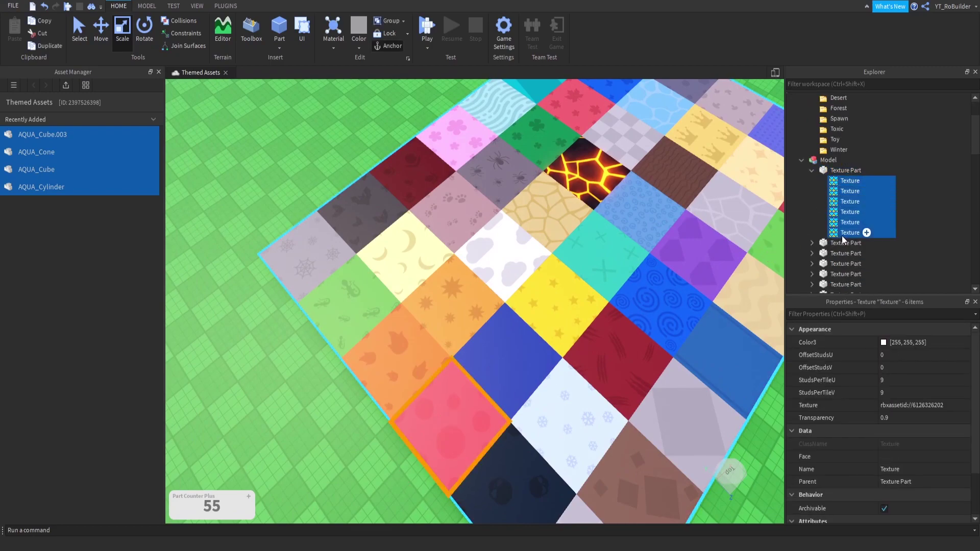
right_click(844, 235)
left_click(858, 254)
Paste the copied textures into the blue AQUA part beside the imported meshes
right_click_drag(562, 241, 562, 243)
key("w")
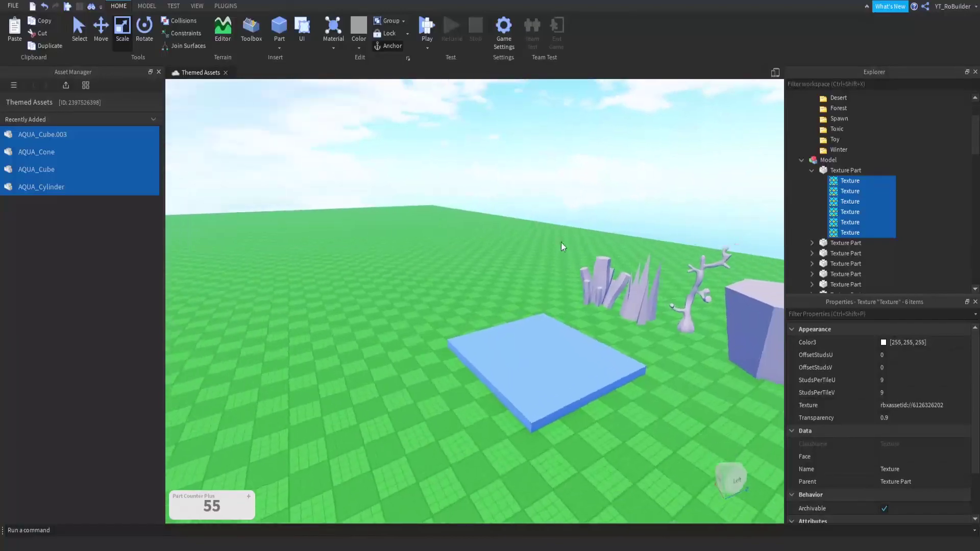
scroll(563, 247, "up", 1)
left_click(534, 366)
left_click(900, 341)
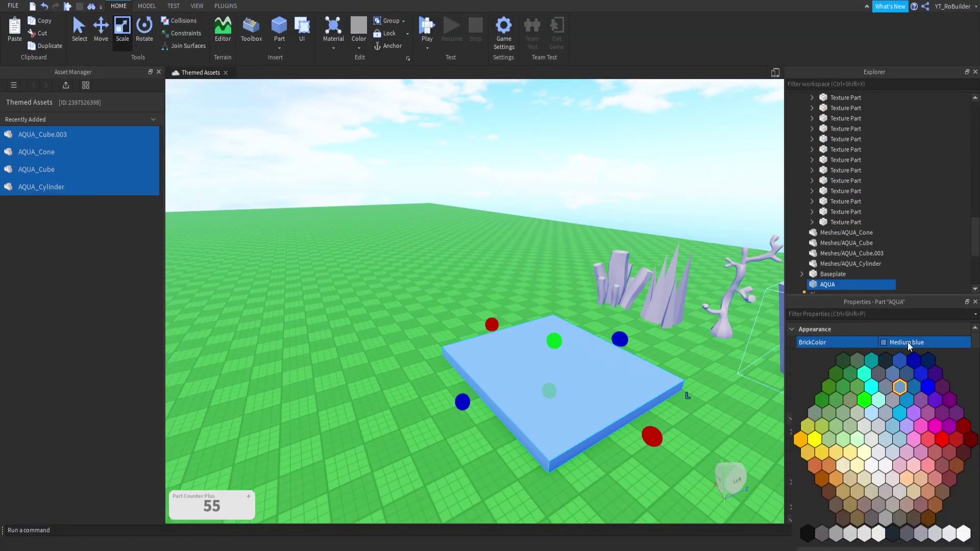
left_click(823, 285)
key("ctrl+shift+v")
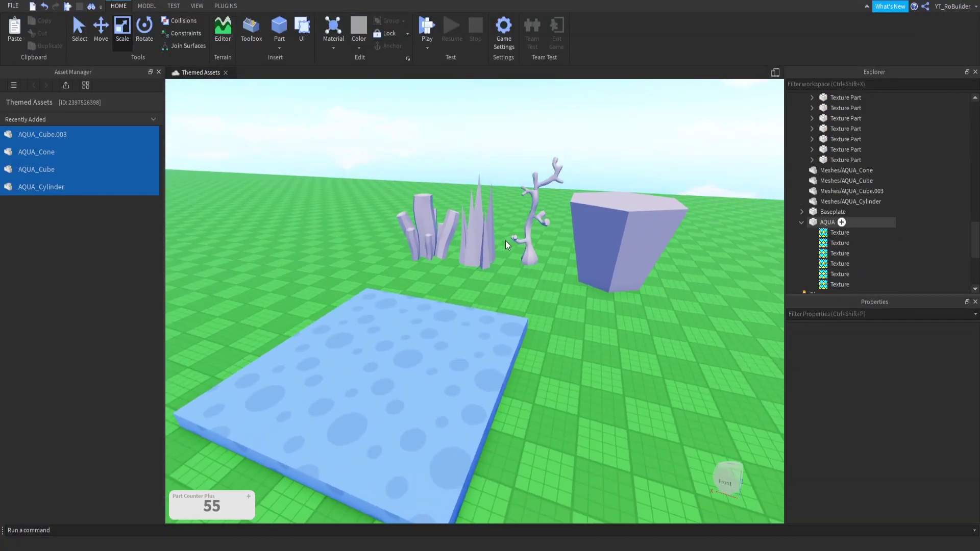
Move the AQUA_Cylinder mesh onto the AQUA base near its back corner and scale it down proportionally
scroll(506, 240, "up", 3)
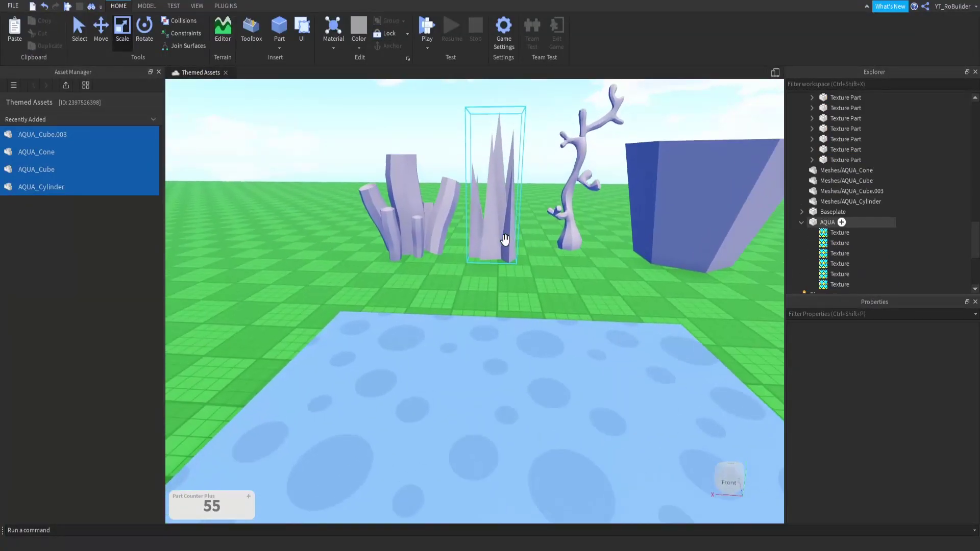
right_click_drag(506, 240, 547, 308)
key("a")
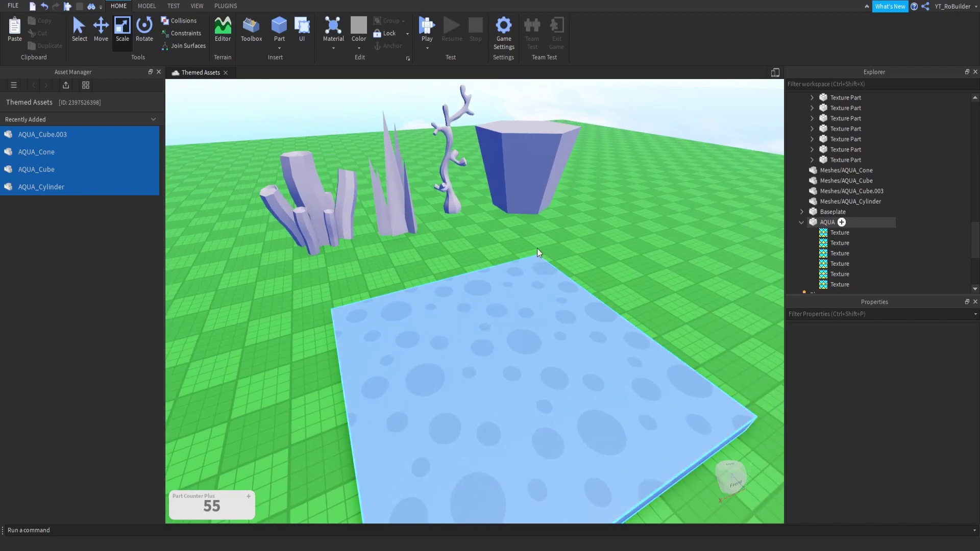
key("s")
left_click_drag(526, 203, 518, 321)
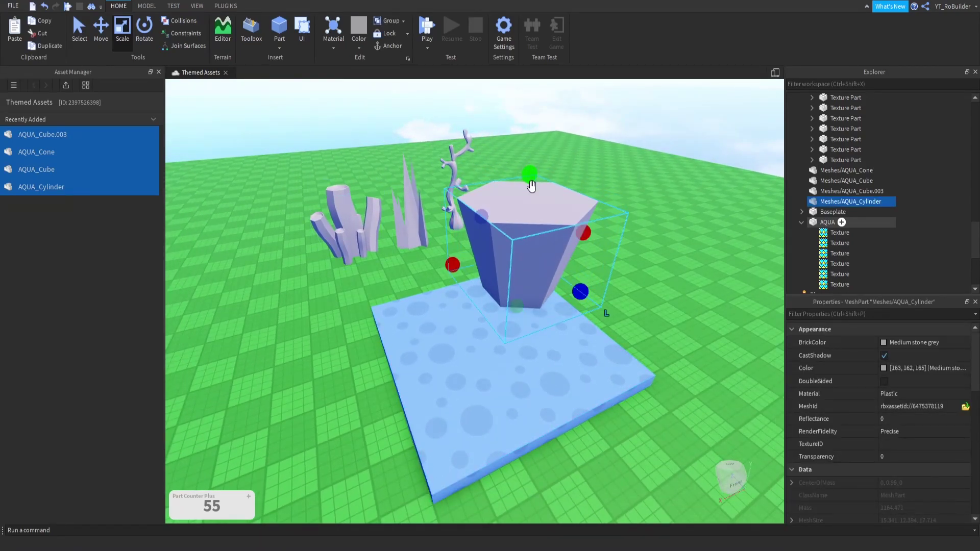
left_click_drag(531, 185, 523, 224, "shift")
Set the BrickColor of the AQUA_Cylinder mesh on the base to Smoky grey
scroll(516, 237, "up", 5)
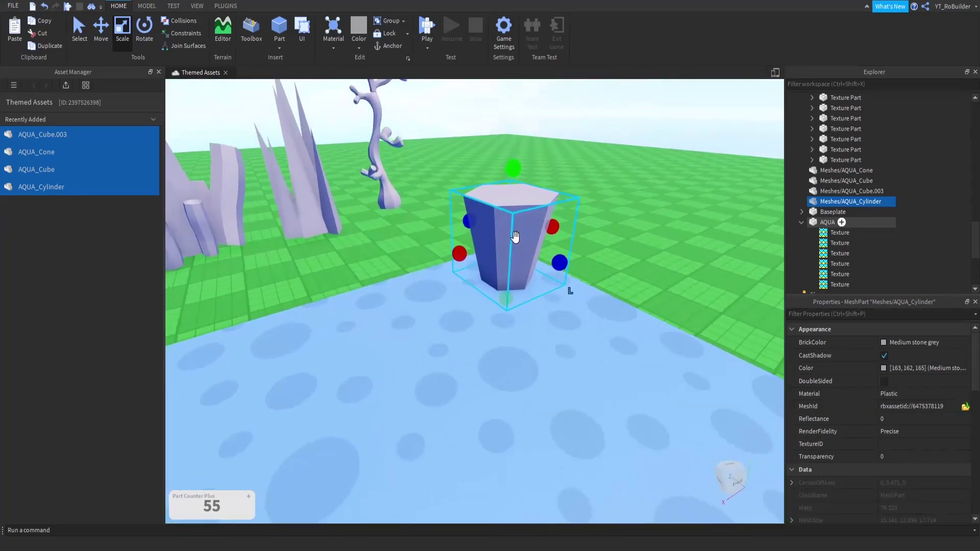
scroll(515, 237, "up", 2)
left_click(884, 343)
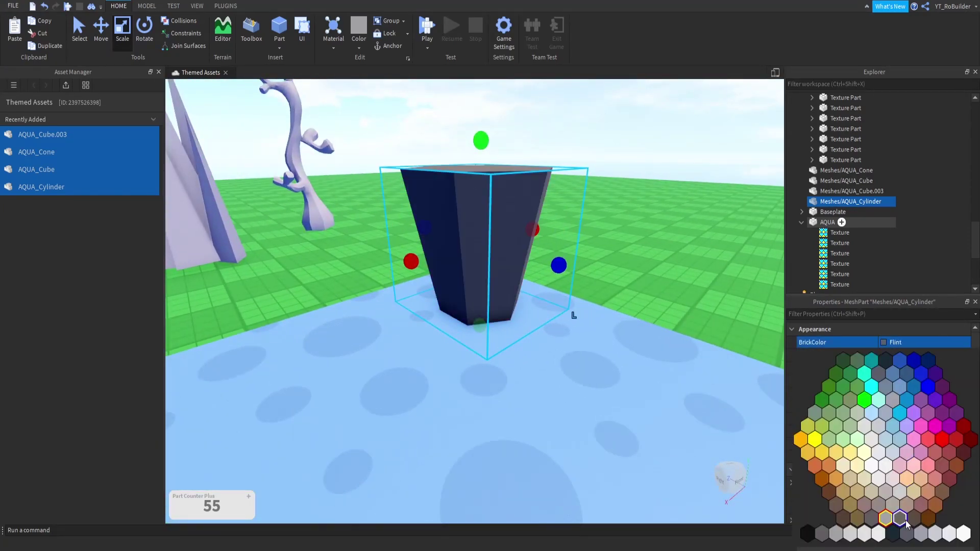
left_click(901, 520)
scroll(617, 210, "down", 3)
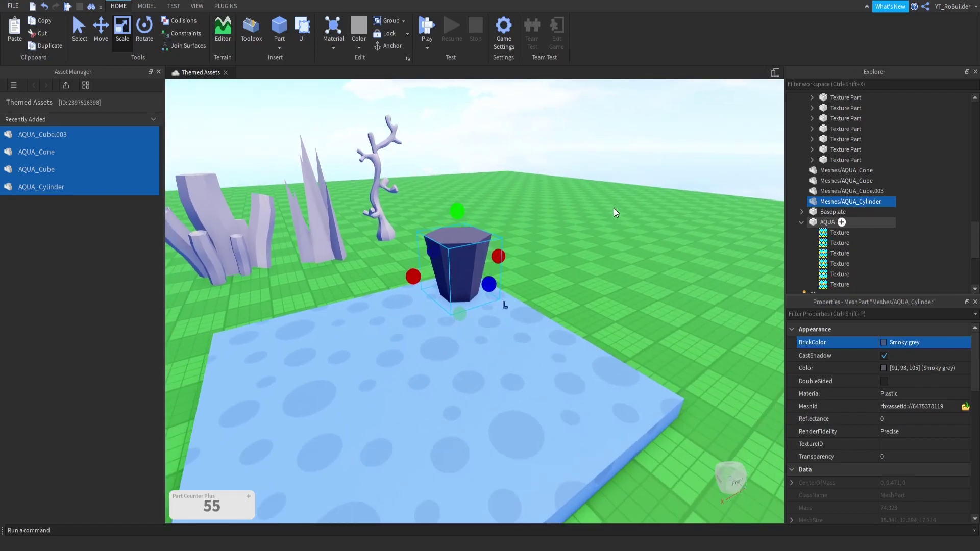
Duplicate the grey cylinder rock, scale one copy down proportionally and raise it on top of the other
key("d")
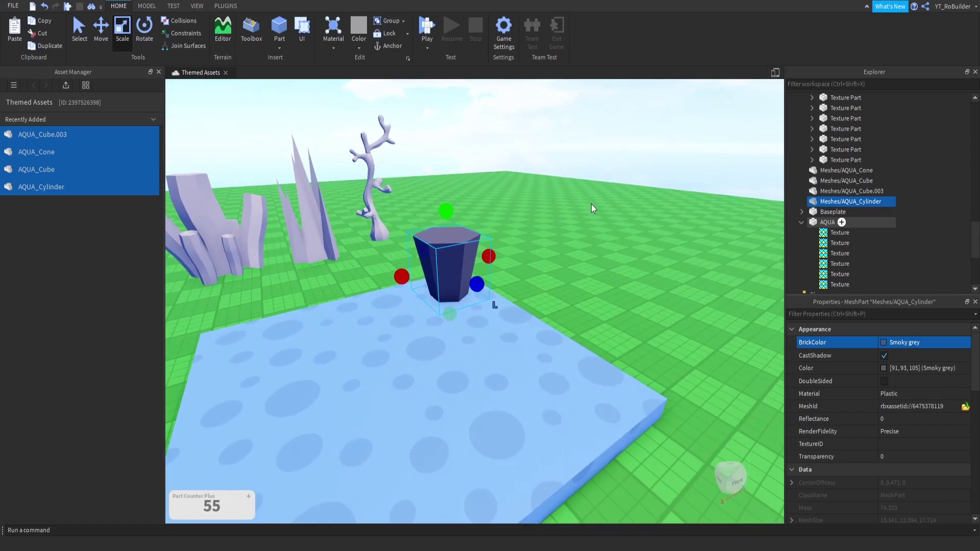
key("ctrl+d")
left_click(462, 208)
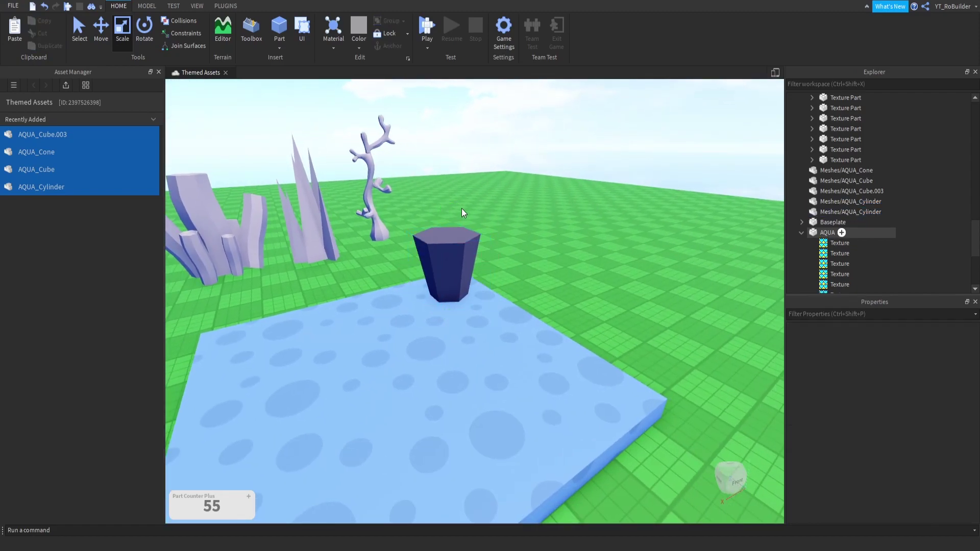
left_click(453, 239)
left_click_drag(446, 217, 447, 239, "shift")
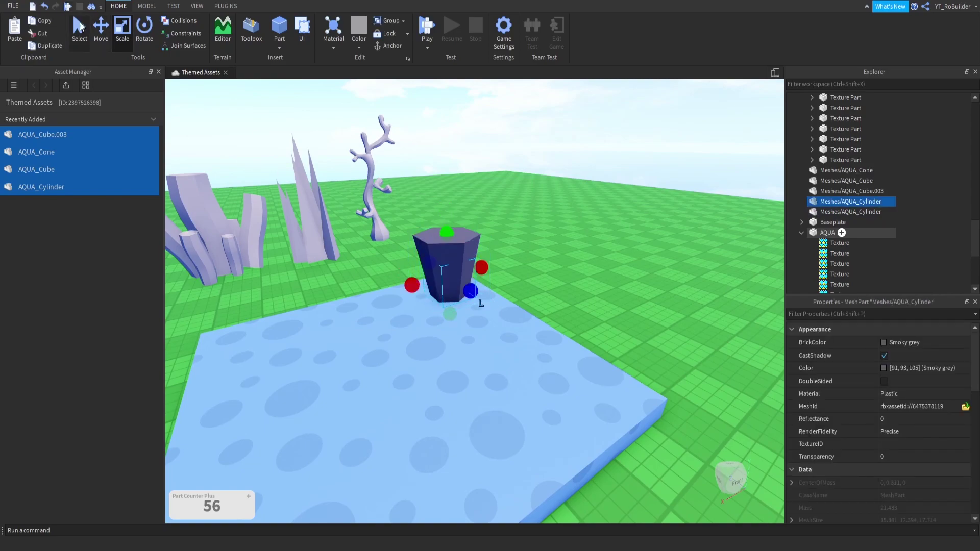
left_click(101, 29)
left_click_drag(443, 200, 413, 142)
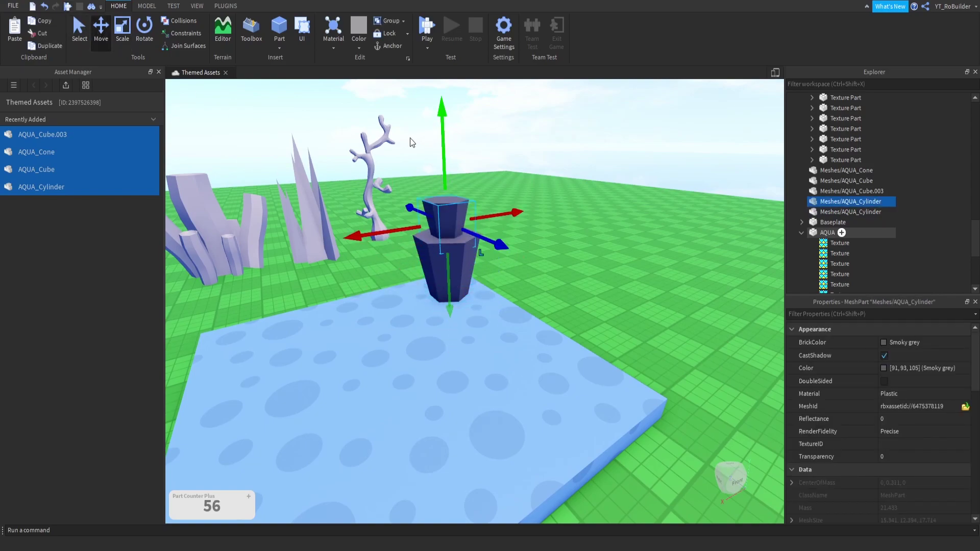
Rotate the upper and lower stacked cylinder rocks slightly so they lean unevenly
left_click(147, 31)
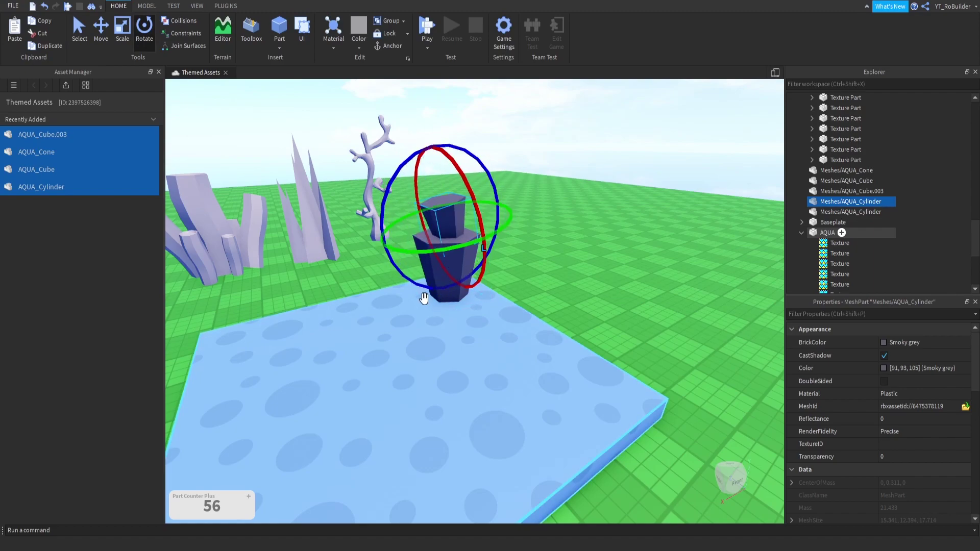
left_click(428, 301)
left_click(444, 278)
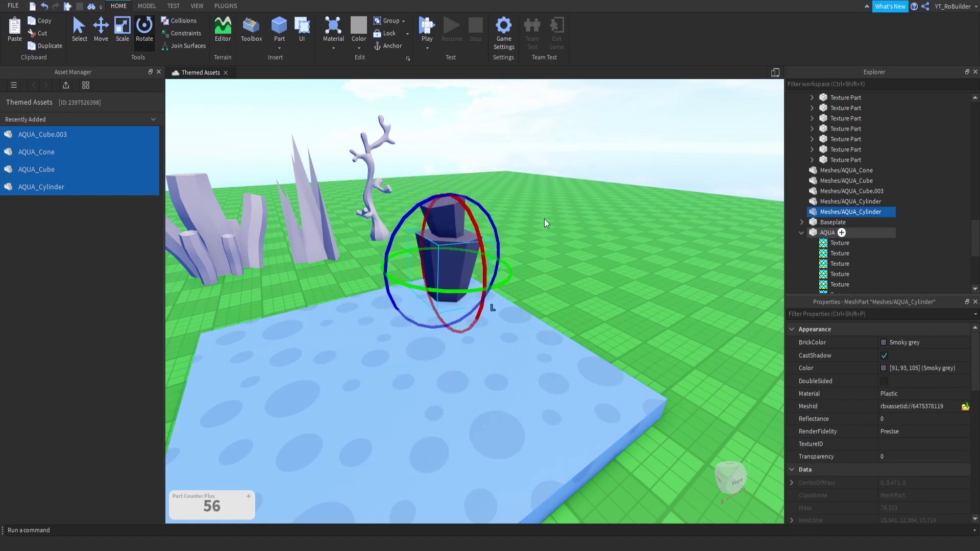
left_click(514, 220)
right_click_drag(514, 220, 453, 286)
scroll(453, 286, "down", 1)
right_click_drag(437, 214, 462, 238)
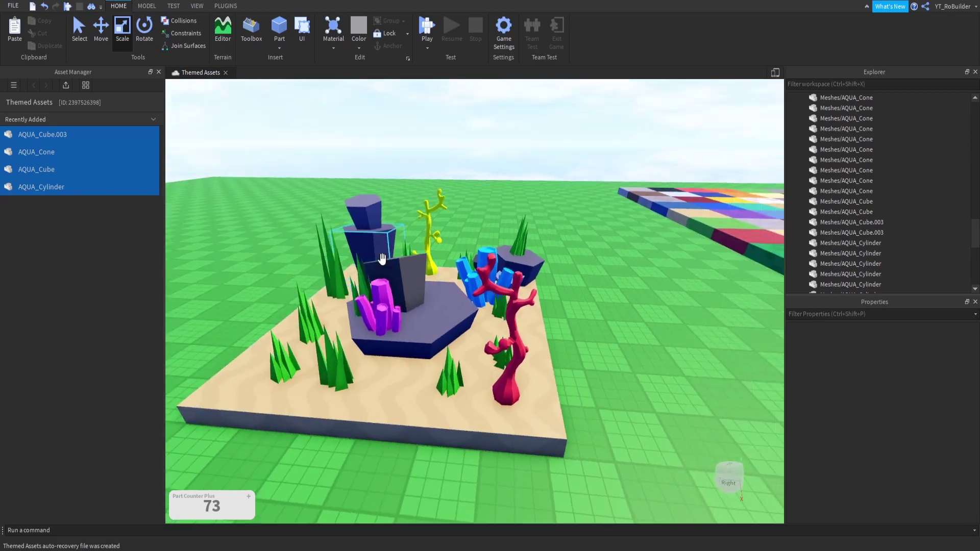
Examine the arrangement of rocks, corals and seaweed on the sandy AQUA base from several angles and distances
key("w")
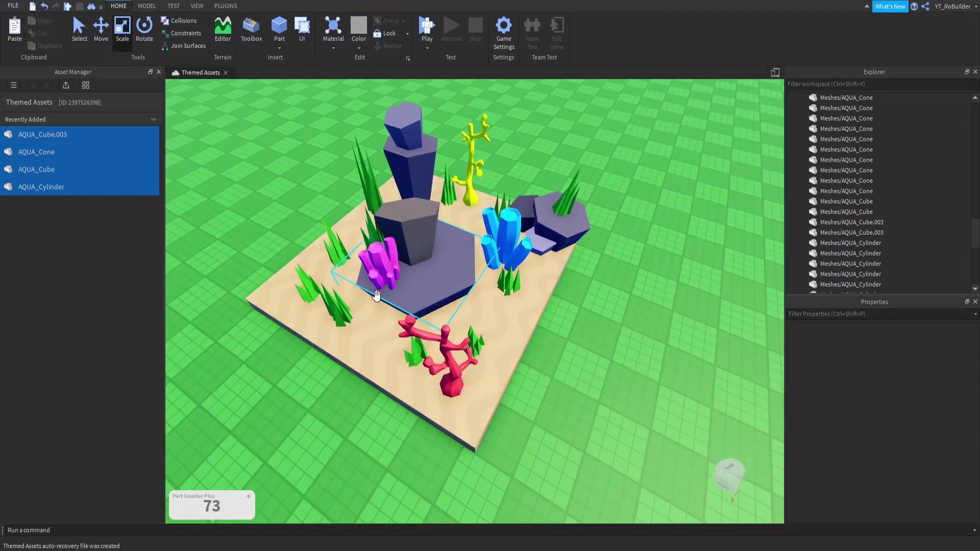
left_click(373, 326)
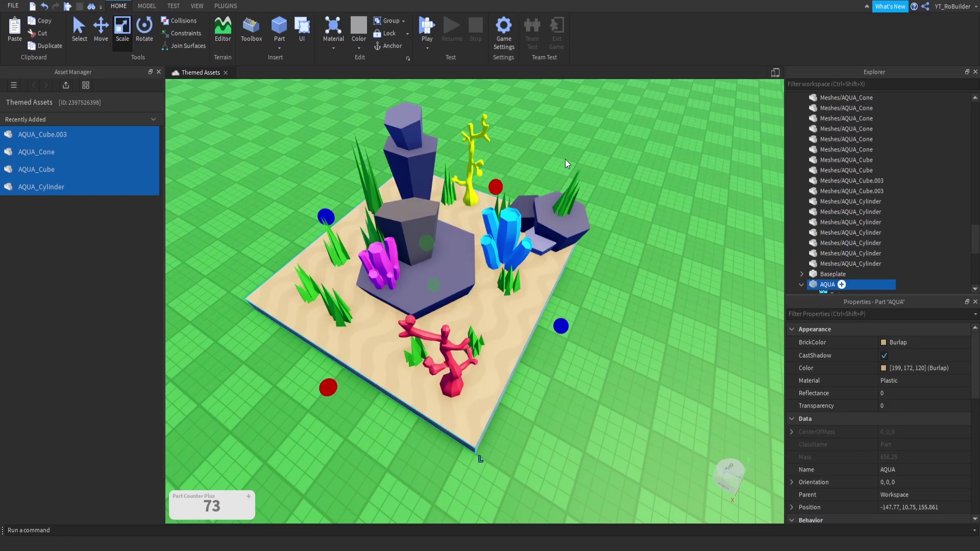
left_click(532, 177)
right_click_drag(494, 222, 493, 222)
scroll(493, 222, "down", 1)
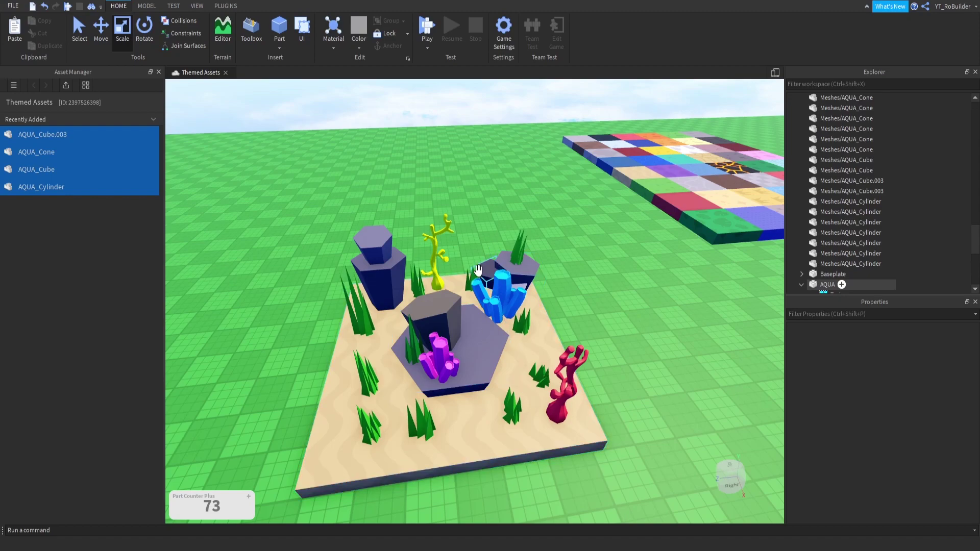
scroll(497, 361, "up", 5)
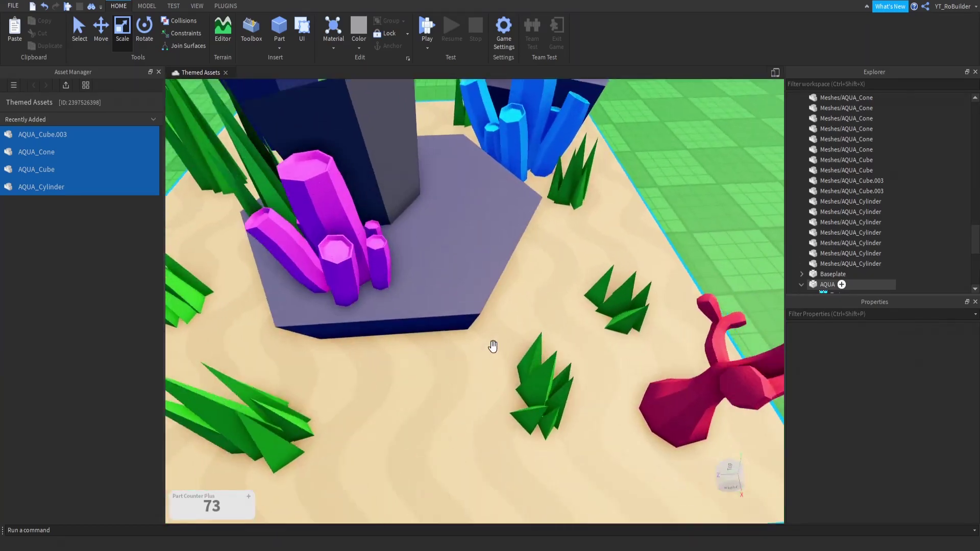
scroll(493, 347, "down", 10)
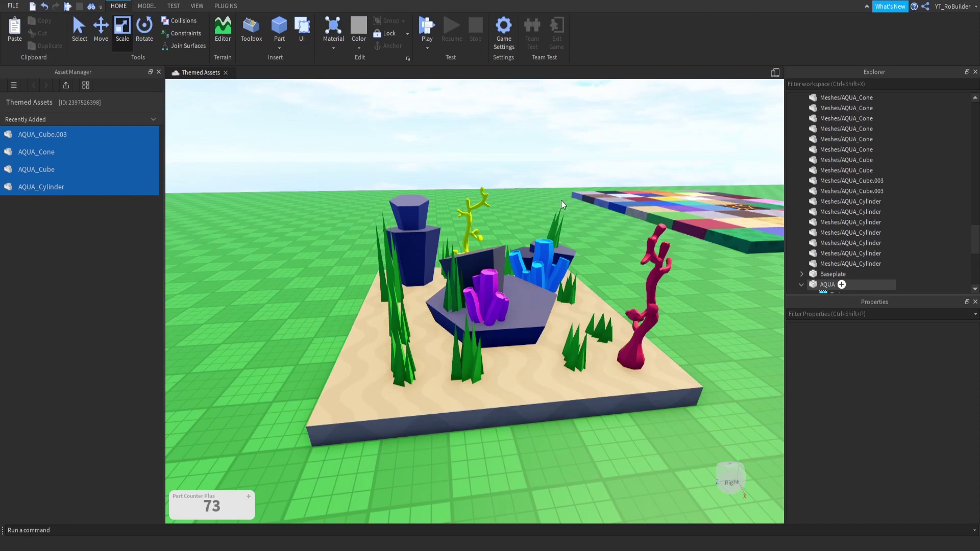
right_click_drag(562, 200, 560, 198)
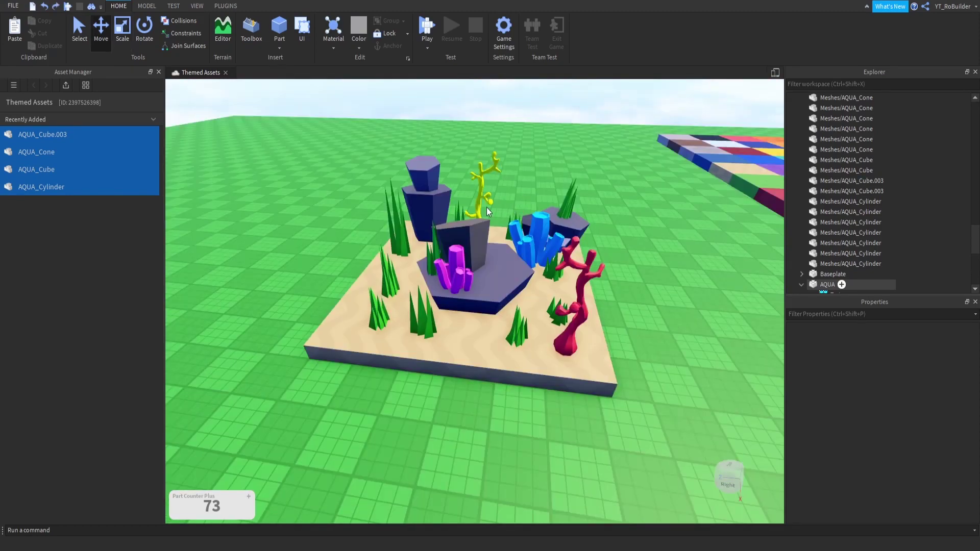
Insert the bubble Particle part from the Toolbox above the central rock
left_click(252, 29)
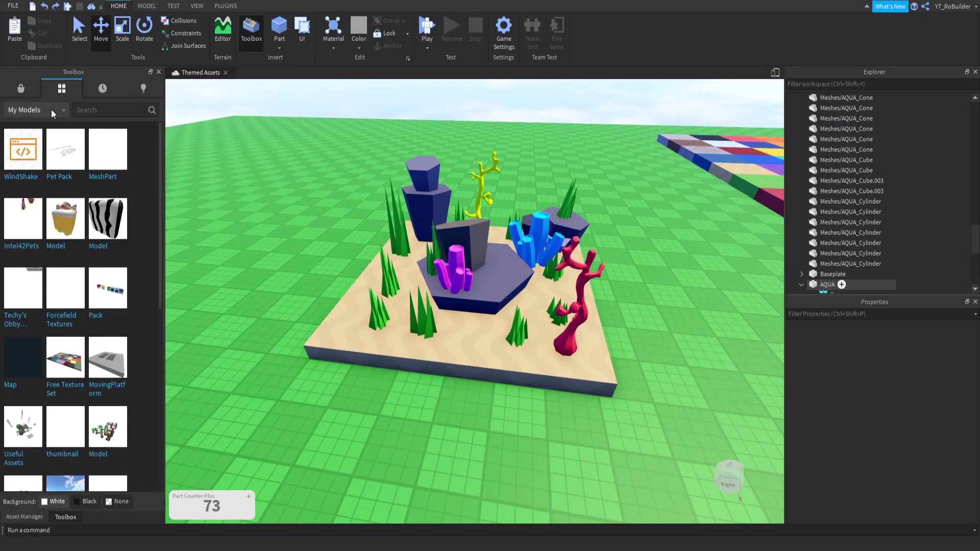
left_click(21, 88)
left_click(97, 110)
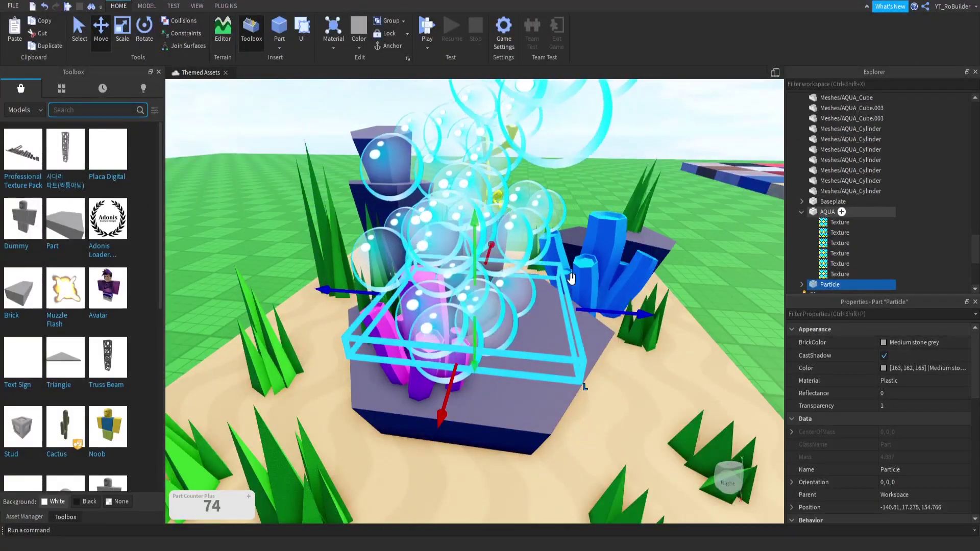
Copy the ParticleEmitter contained in the bubble Particle part
scroll(847, 231, "down", 2)
left_click(802, 222)
right_click(846, 236)
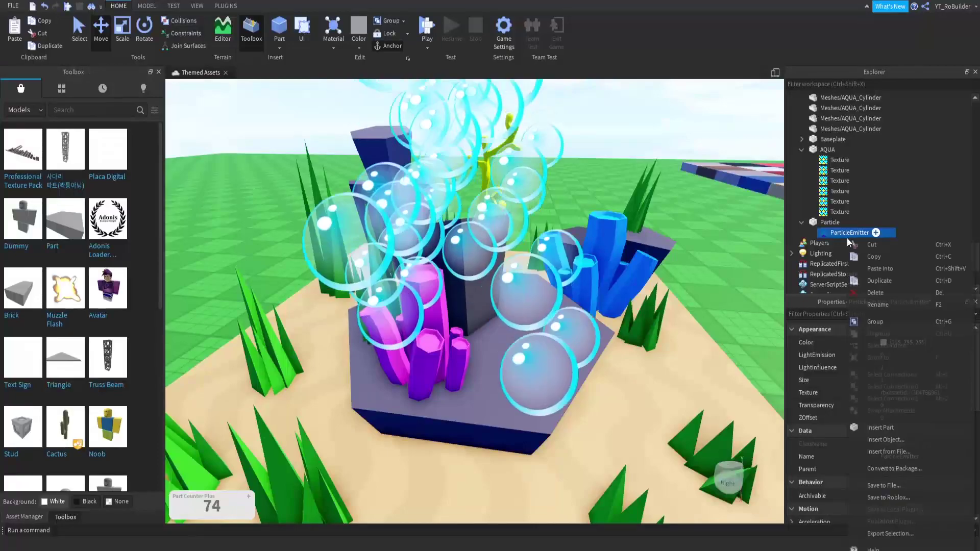
left_click(870, 257)
Delete the Particle part and paste the copied ParticleEmitter into the sandy AQUA base
scroll(470, 291, "down", 3)
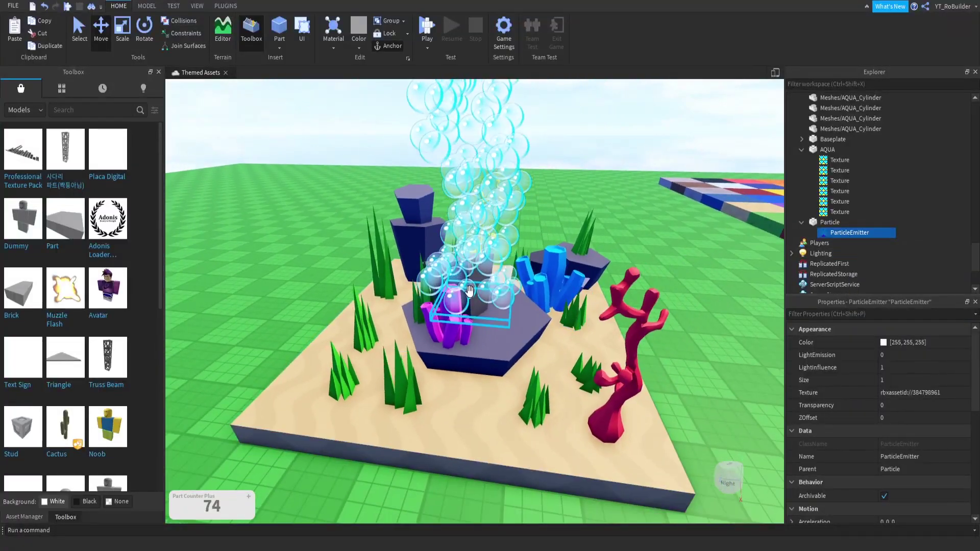
left_click(470, 290)
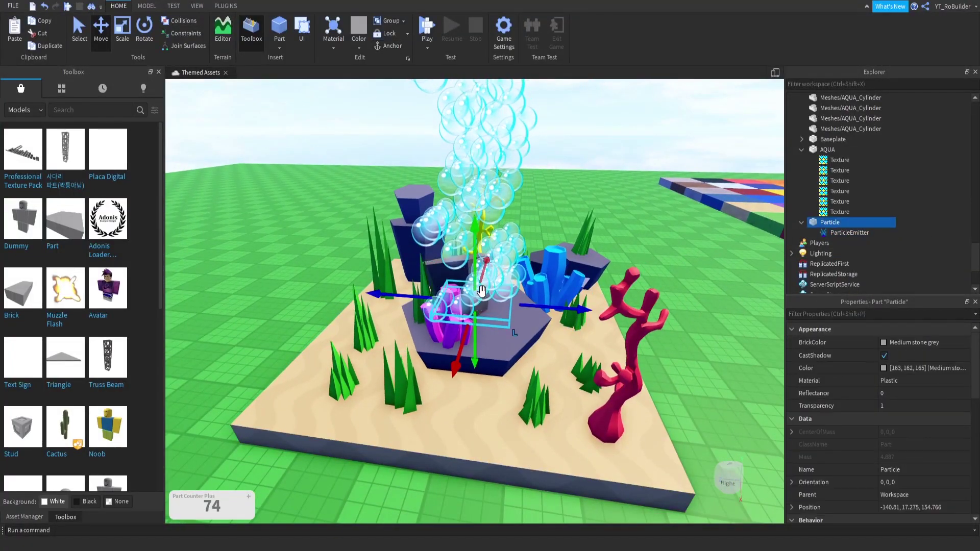
key("Delete")
right_click(458, 409)
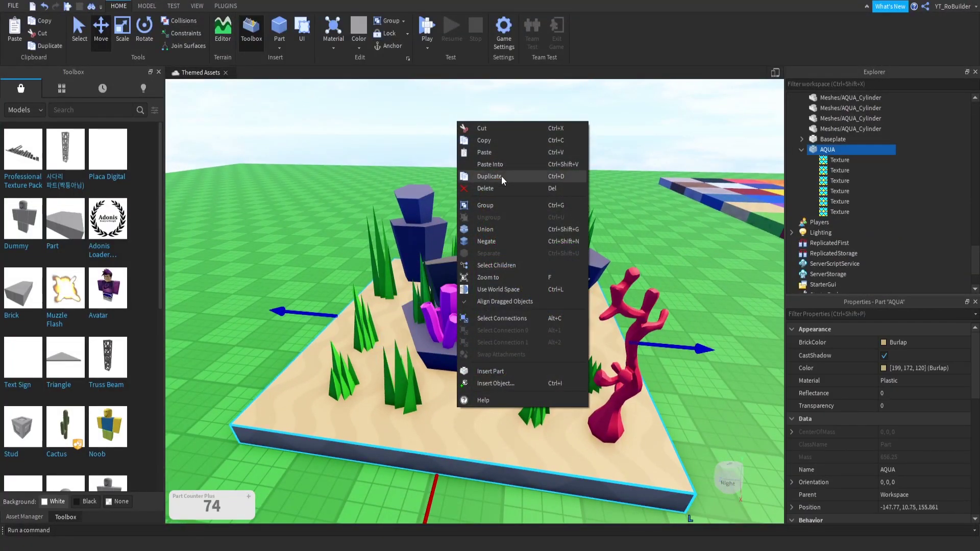
left_click(495, 164)
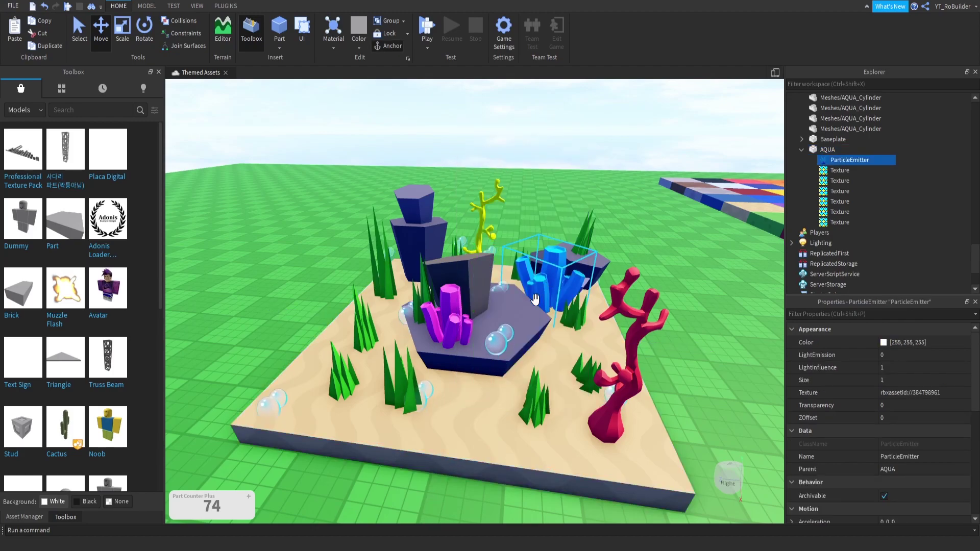
Set the Rate of the AQUA base's ParticleEmitter to 5 and its Transparency to 0.8
scroll(537, 293, "down", 5)
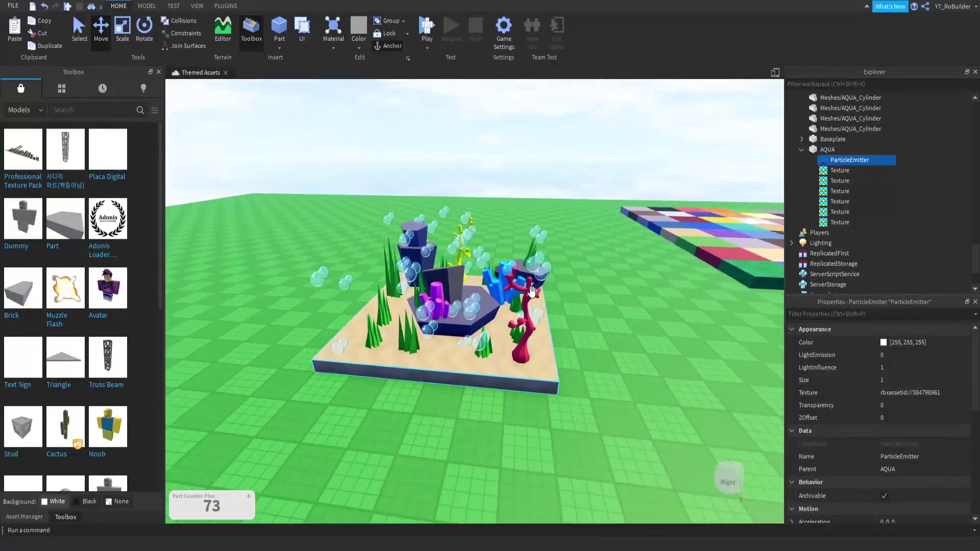
scroll(532, 293, "up", 5)
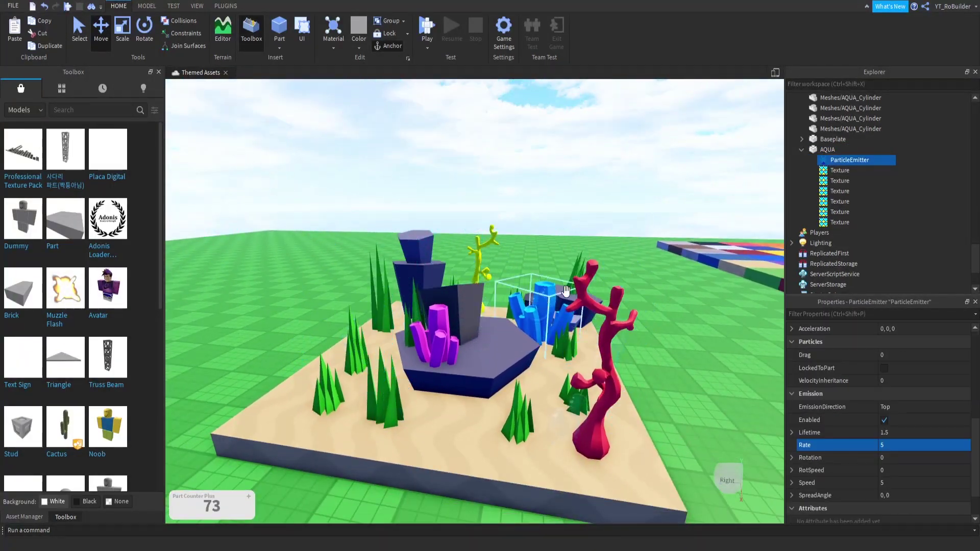
scroll(917, 462, "up", 4)
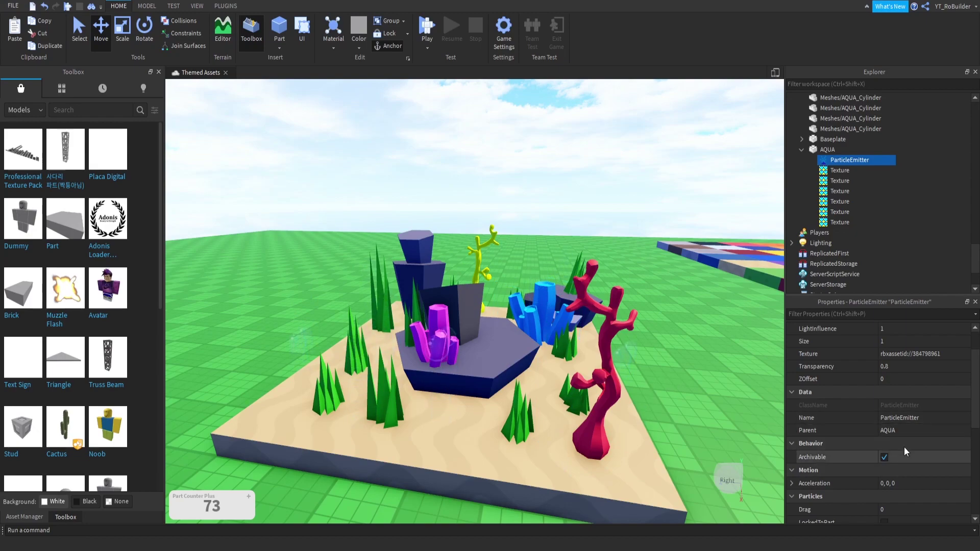
Set the Transparency of the AQUA base's ParticleEmitter to 0.5 and deselect the emitter to check the bubbles
left_click(899, 367)
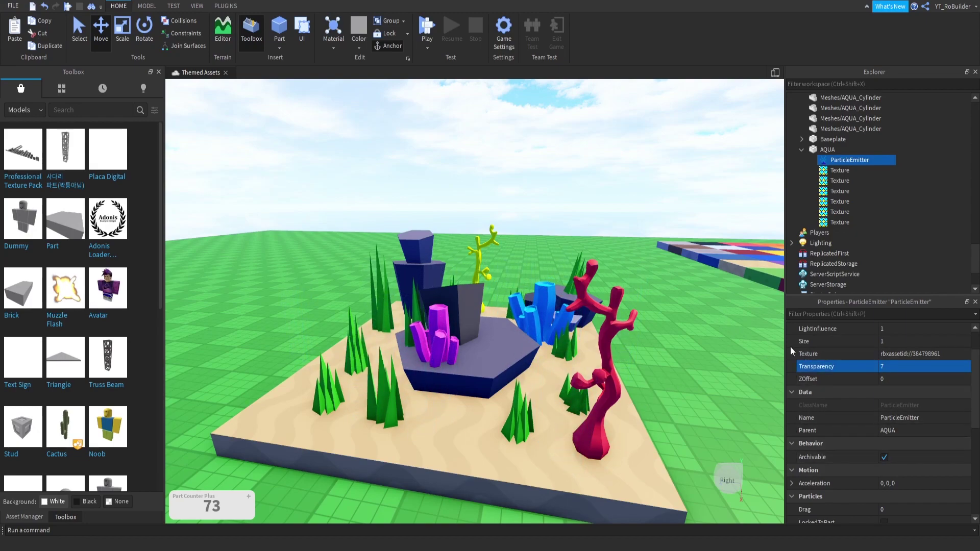
left_click(889, 367)
type(".")
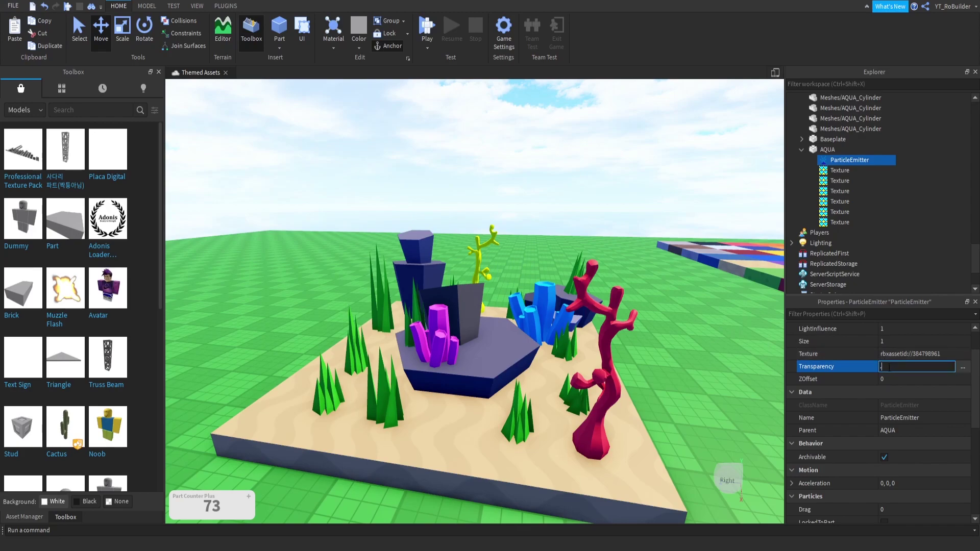
type("5")
key("Return")
left_click(535, 248)
key("d")
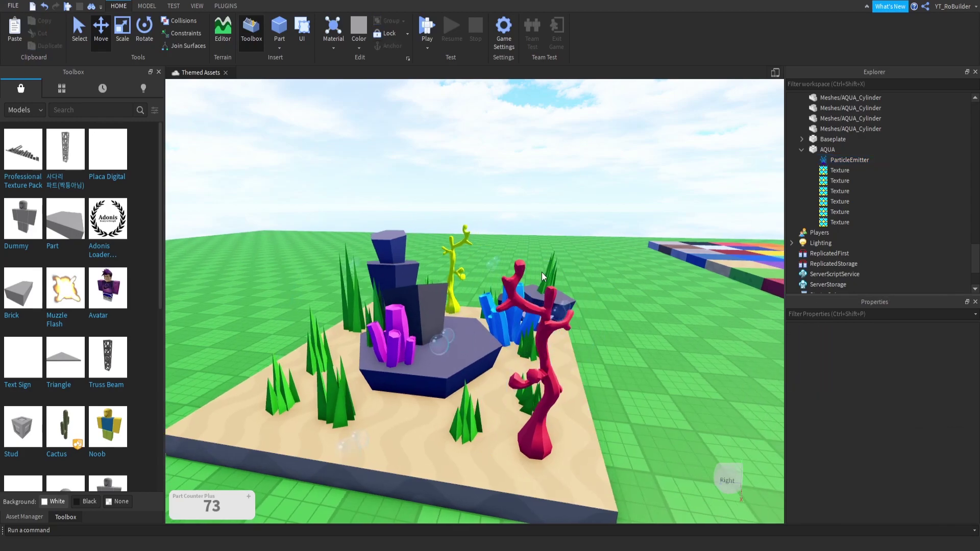
key("a")
right_click_drag(535, 257, 542, 260)
key("s")
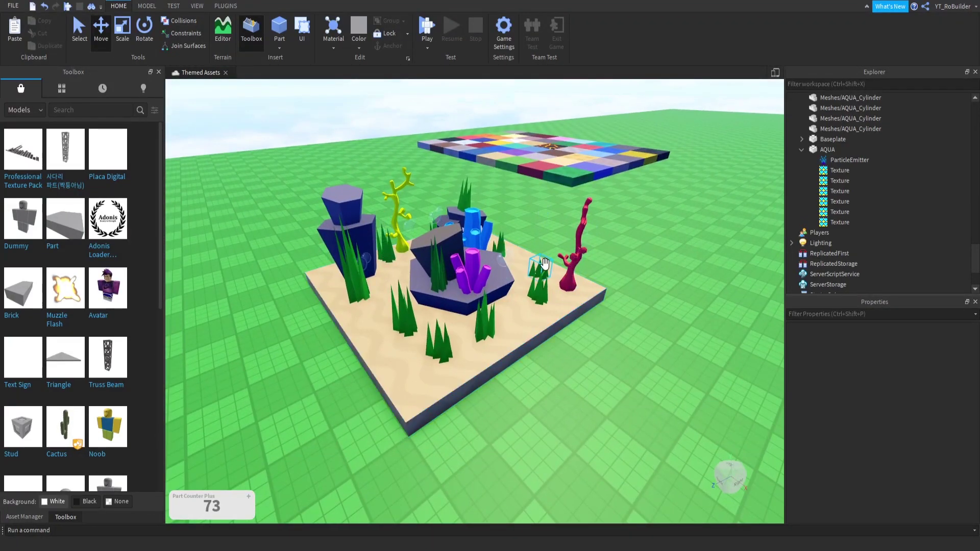
Select the AQUA base together with all the AQUA meshes and move them into the Aqua folder under Zones
double_click(815, 150)
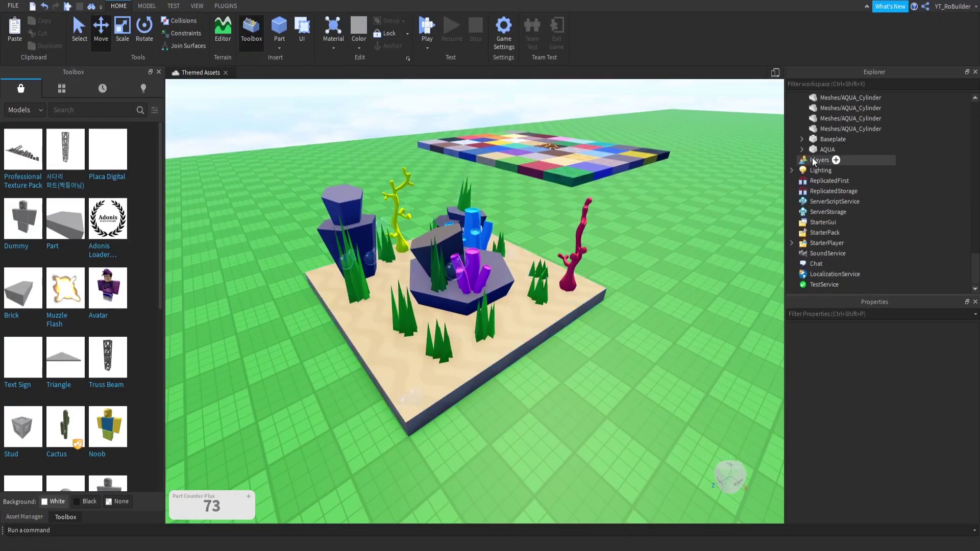
scroll(828, 153, "up", 4)
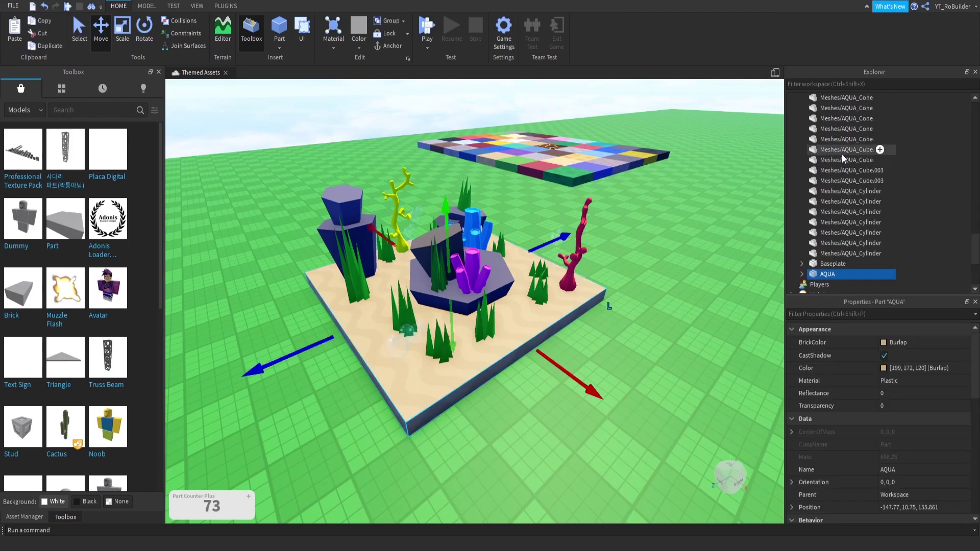
left_click(837, 253, "ctrl")
scroll(836, 250, "up", 6)
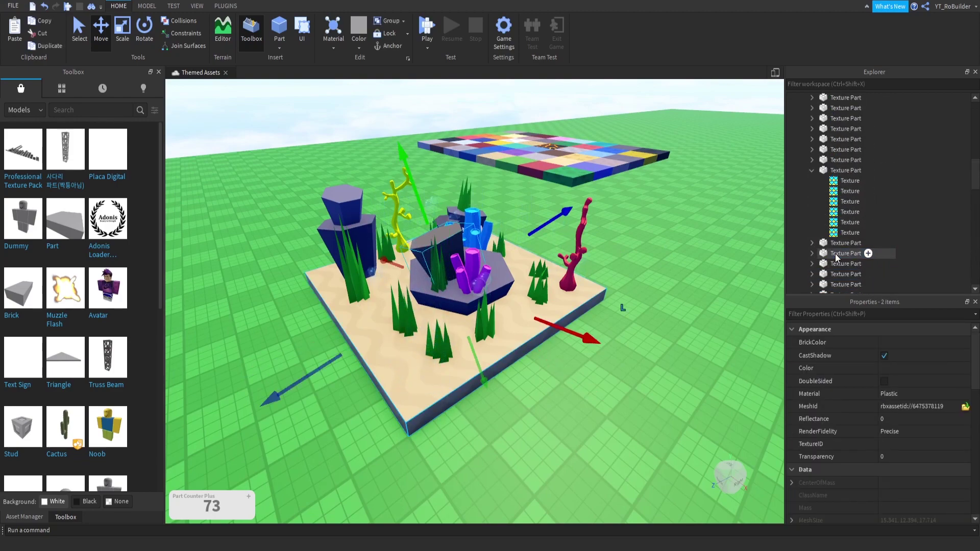
left_click(840, 285, "shift")
scroll(840, 271, "down", 3)
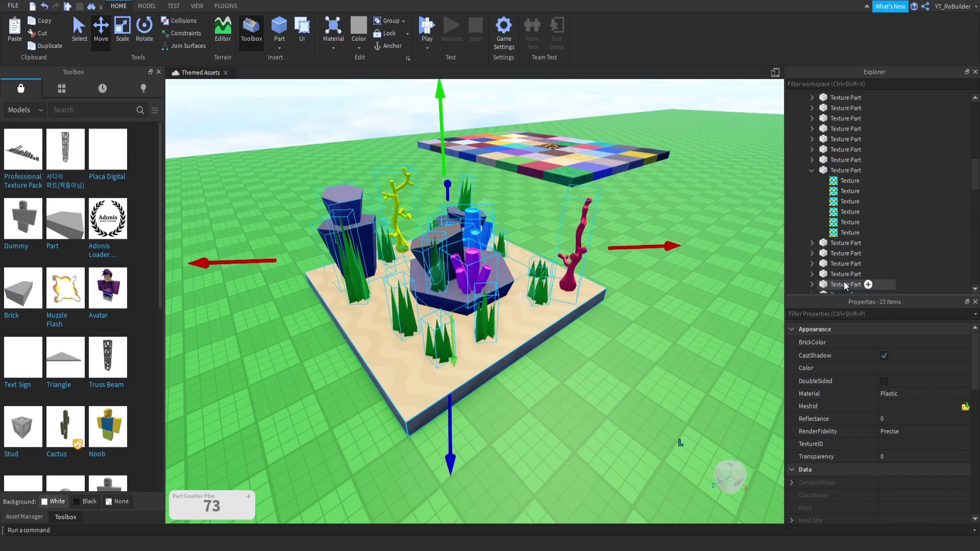
scroll(831, 245, "up", 3)
scroll(831, 245, "up", 6)
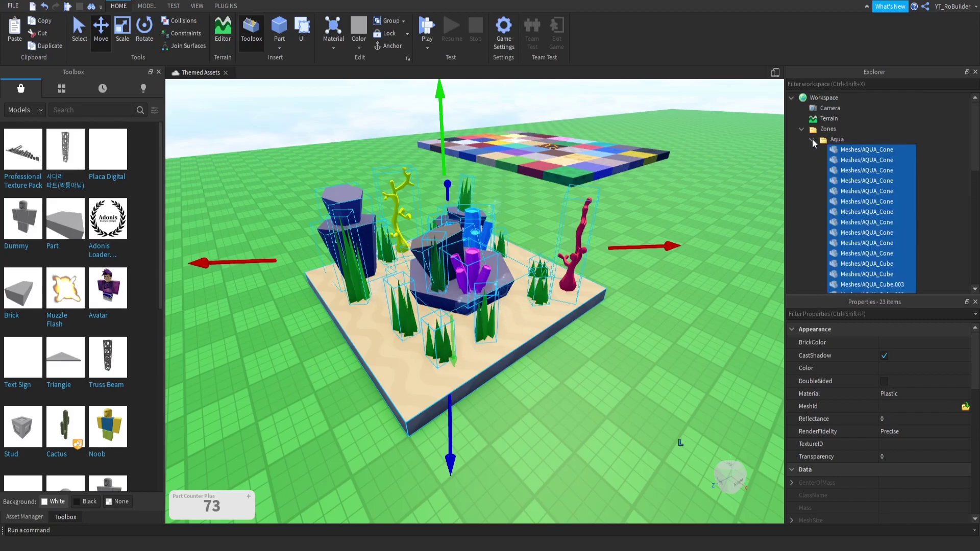
Group the selected scene parts into one model inside the Aqua folder, deselect it and collapse the folder
left_click(813, 140)
key("ctrl+g")
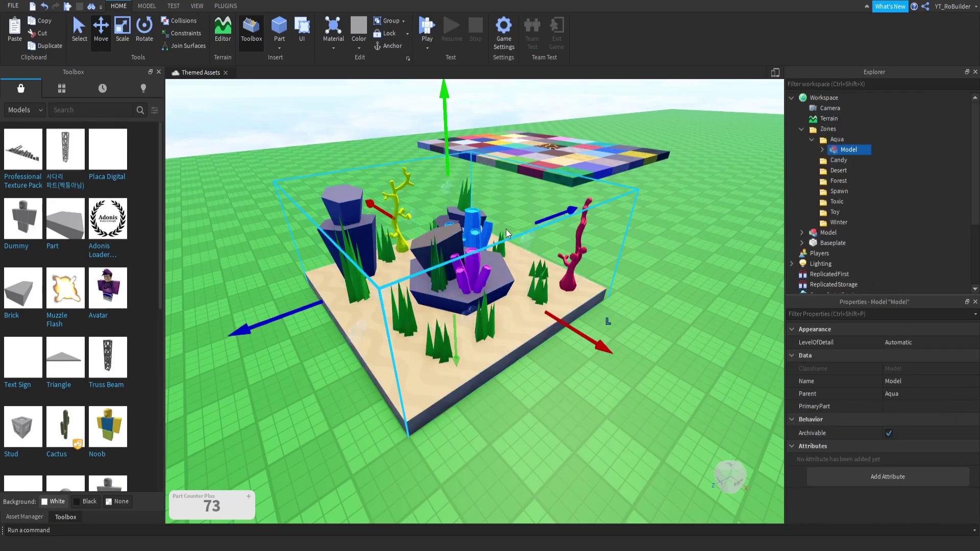
right_click_drag(506, 229, 504, 228)
scroll(503, 228, "down", 1)
left_click(524, 161)
scroll(513, 189, "up", 2)
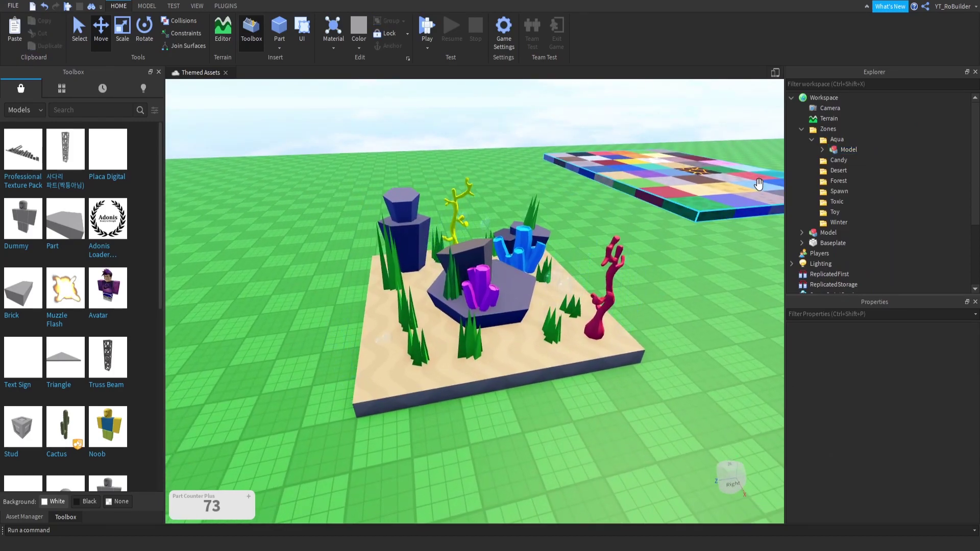
left_click(812, 140)
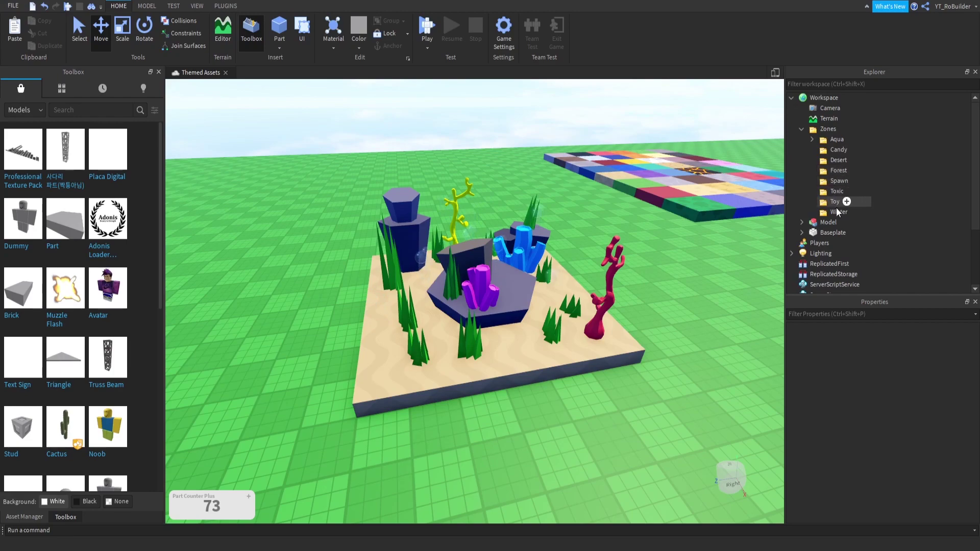